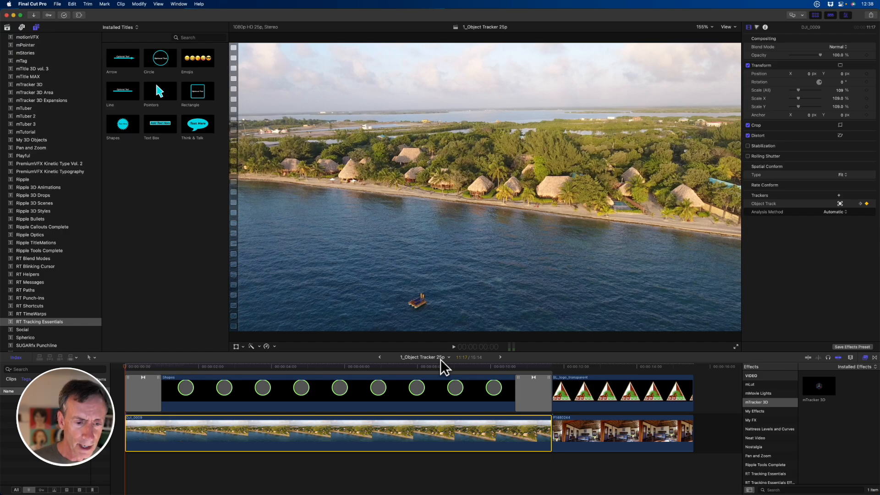
# Play the 1_Object Tracker 25p project from the start, pausing at the "We stayed here" callout and in the bedroom shot.
pyautogui.press('space')
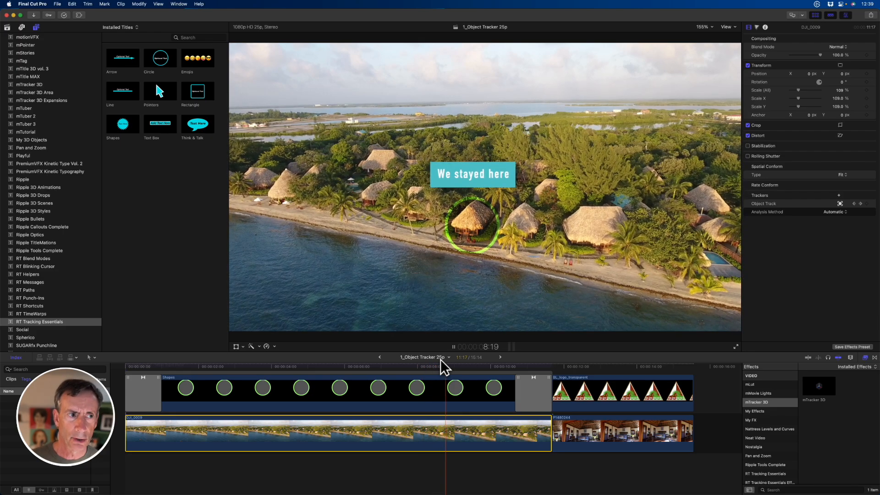
pyautogui.press('space')
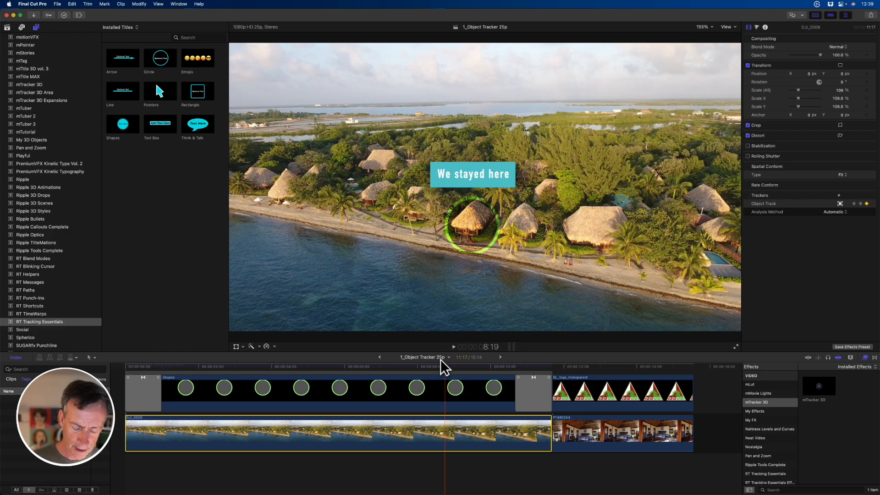
pyautogui.press('space')
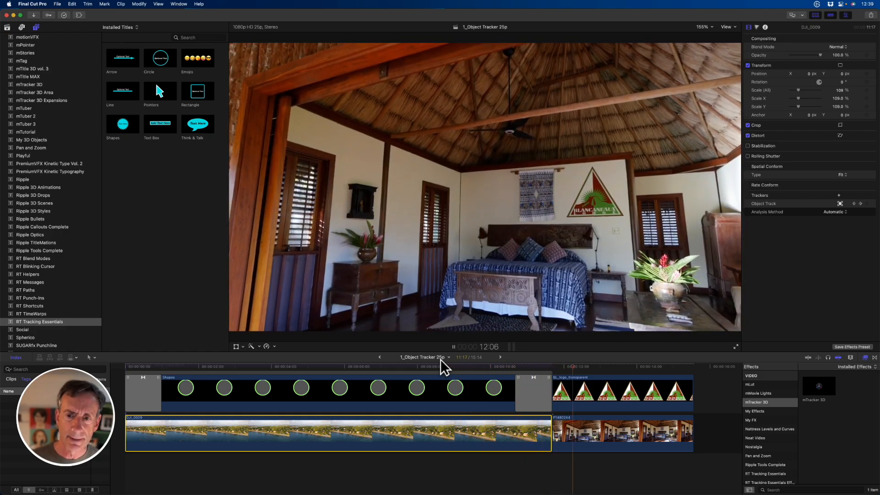
pyautogui.press('space')
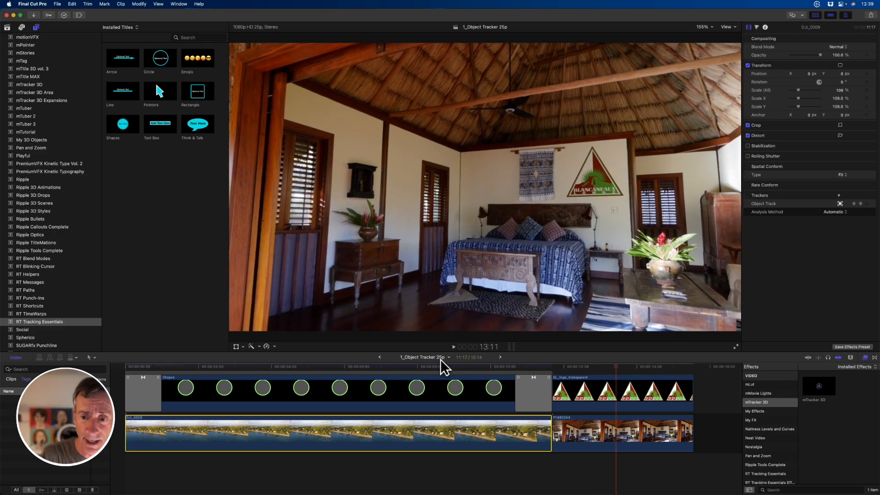
# Select the logo clip above the bedroom shot and replay that shot from its beginning to examine the logo on the wall.
pyautogui.click(604, 393)
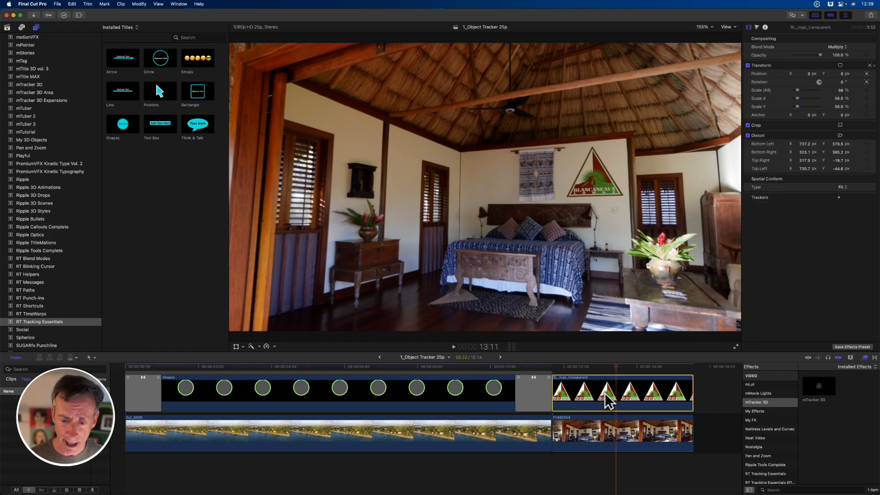
pyautogui.click(557, 366)
pyautogui.press('space')
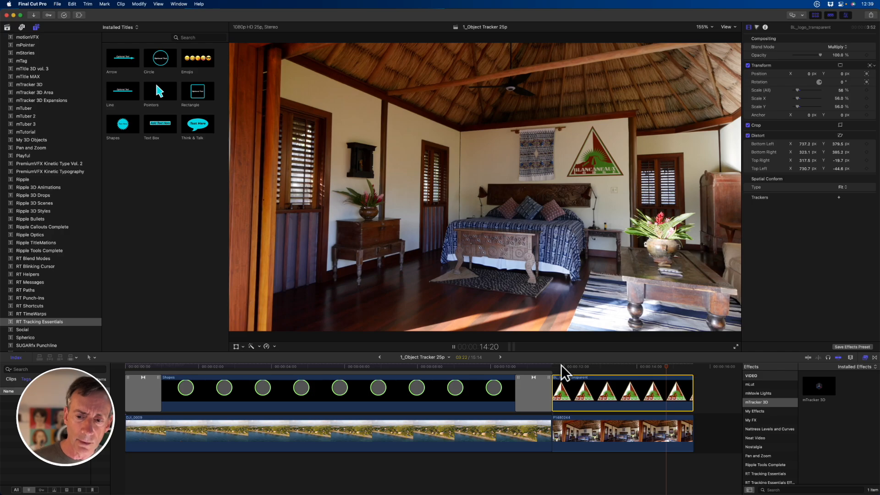
pyautogui.click(561, 365)
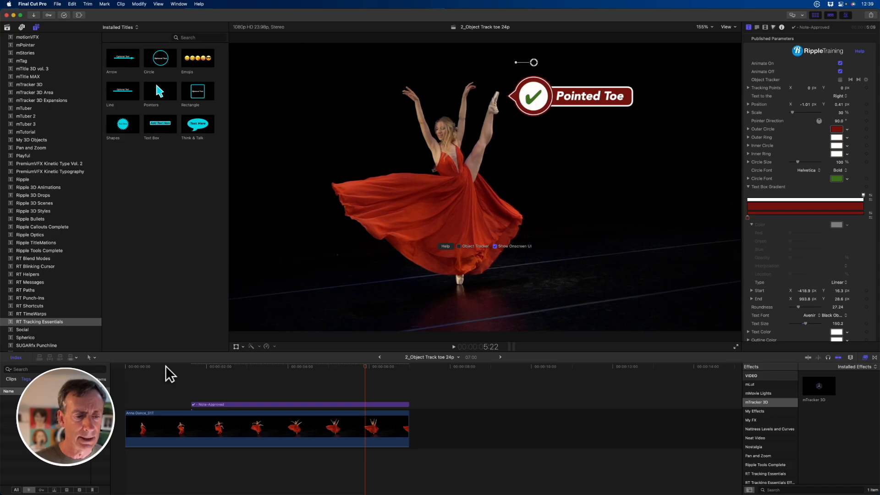
# Review the dancer clip with its Pointed Toe title, then show the title's on-screen tracker and scrub through the toe's motion.
pyautogui.click(166, 365)
pyautogui.press('space')
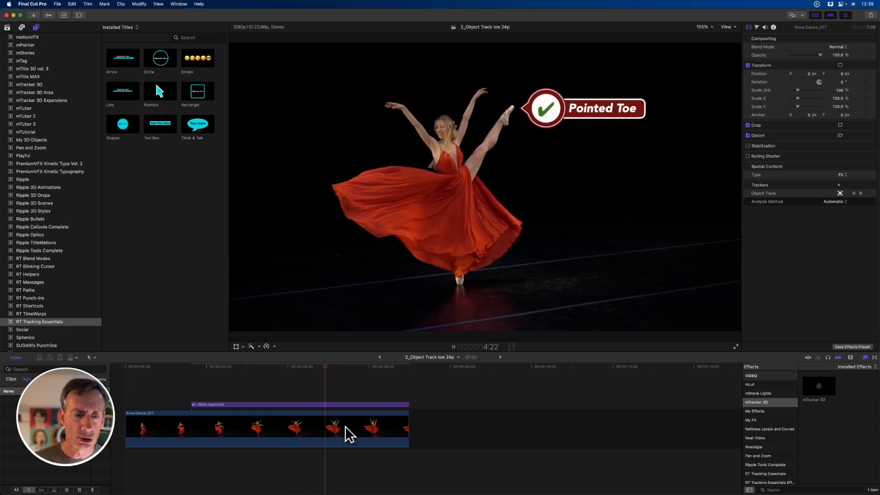
pyautogui.click(324, 405)
pyautogui.press('space')
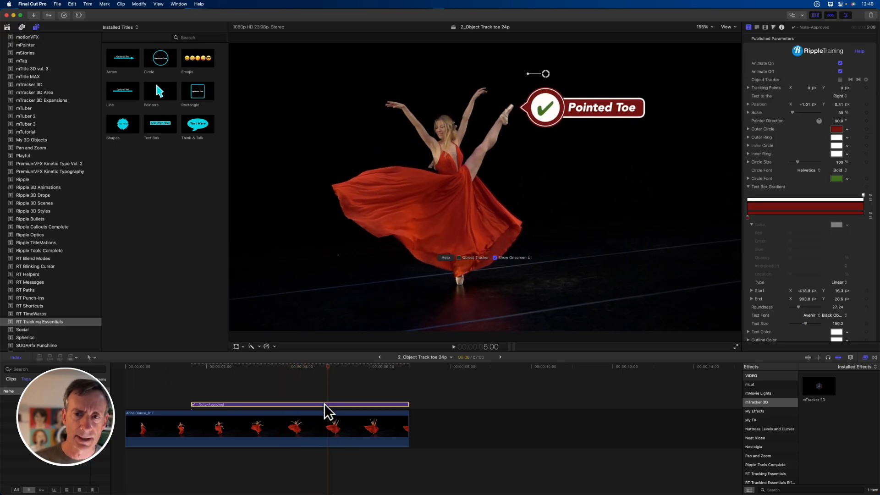
pyautogui.click(235, 346)
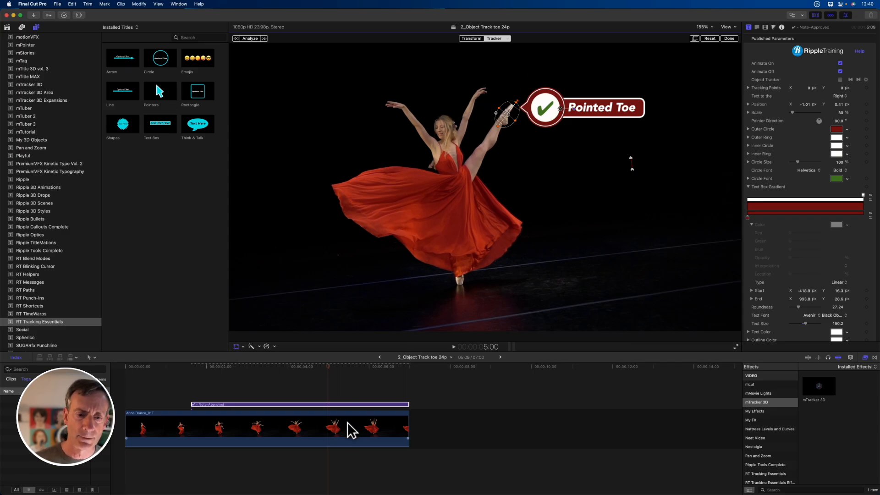
pyautogui.moveTo(328, 367); pyautogui.dragTo(354, 371)
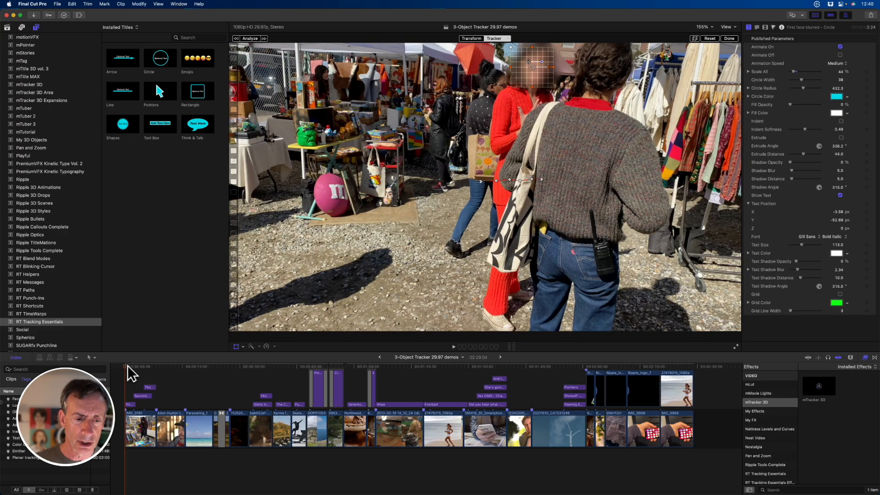
# Play the 3-Object Tracker 29.97 demos project up to the parasailing clip and disable that clip's Cloner effect.
pyautogui.press('space')
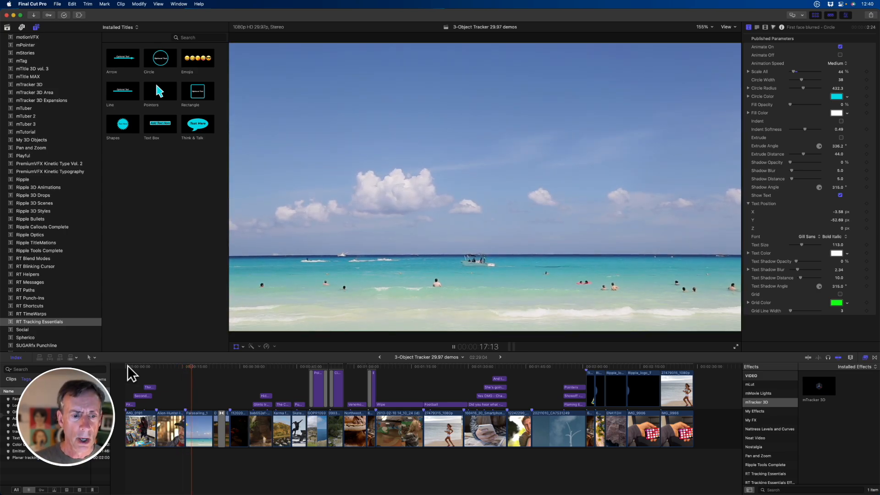
pyautogui.click(197, 427)
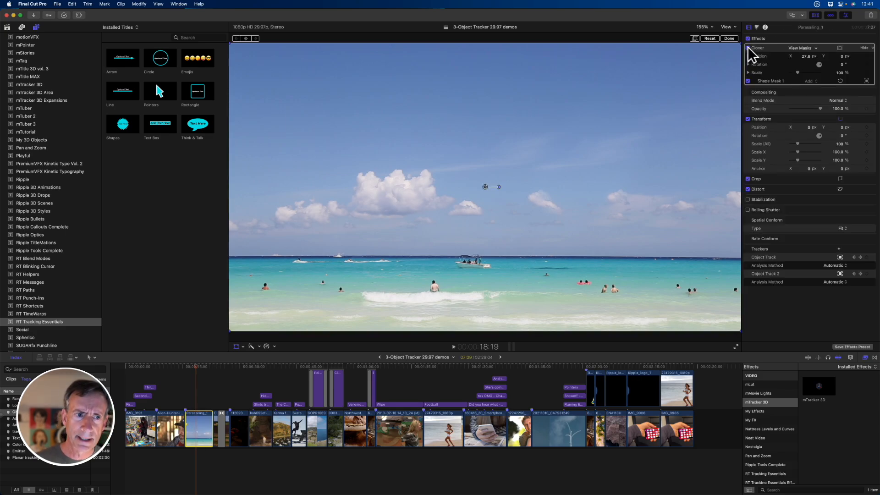
pyautogui.click(748, 48)
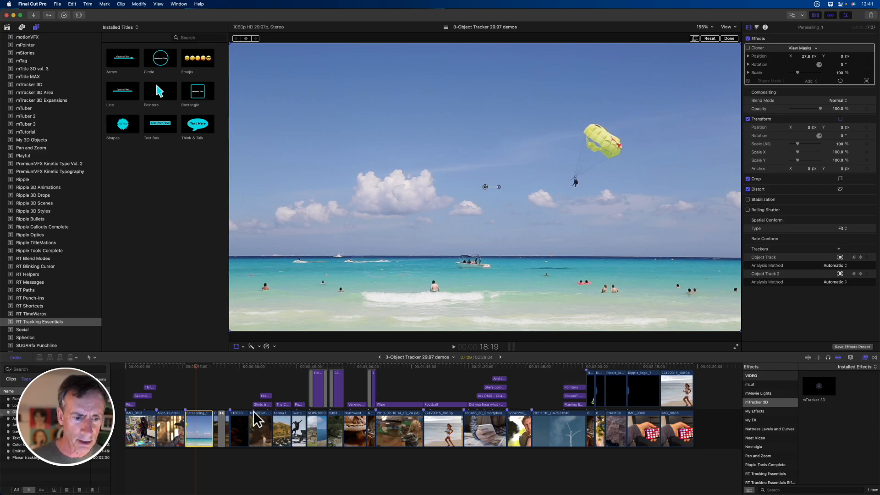
# Play the demos from the farm field shot onward and pause at "The Casino" callout in the harbor shot.
pyautogui.click(211, 367)
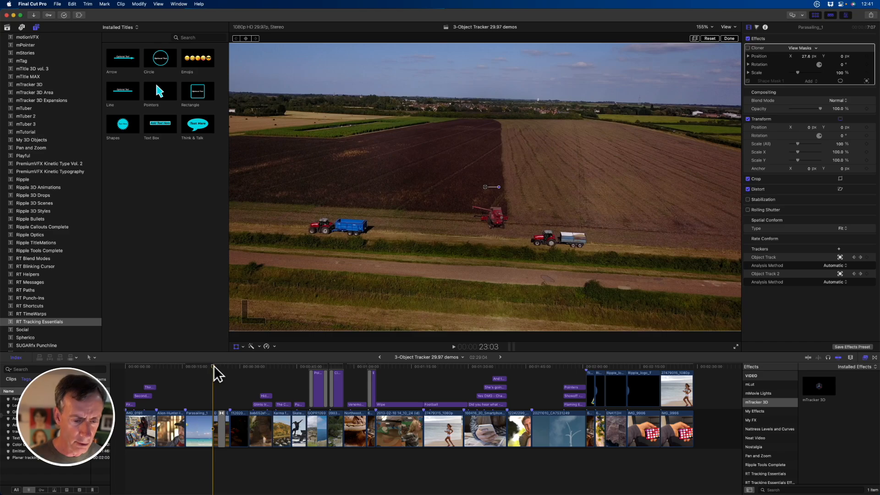
pyautogui.press('space')
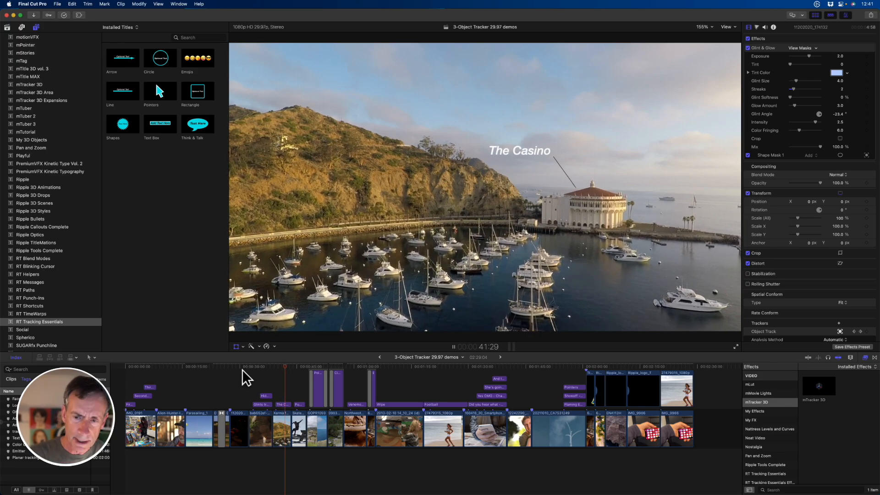
pyautogui.press('space')
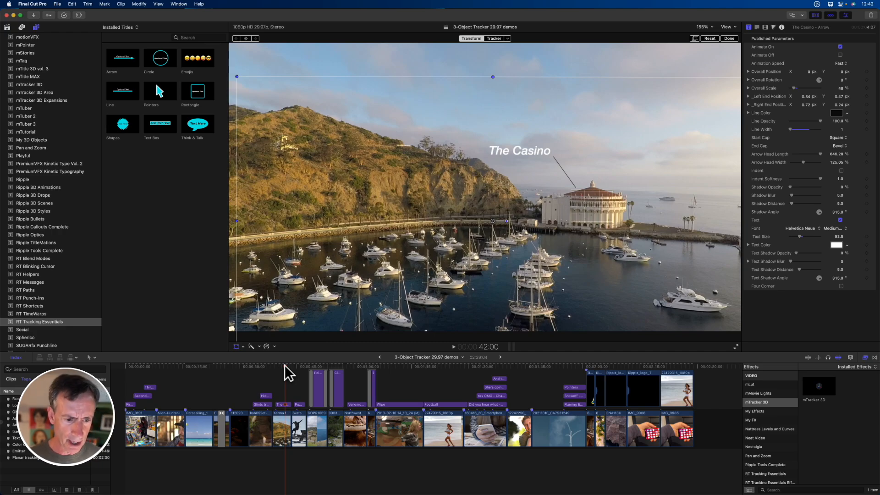
# Hide the on-screen transform controls and review the demos from the skateboarder clip to the Point Vicente Lighthouse callout.
pyautogui.click(236, 346)
pyautogui.press('space')
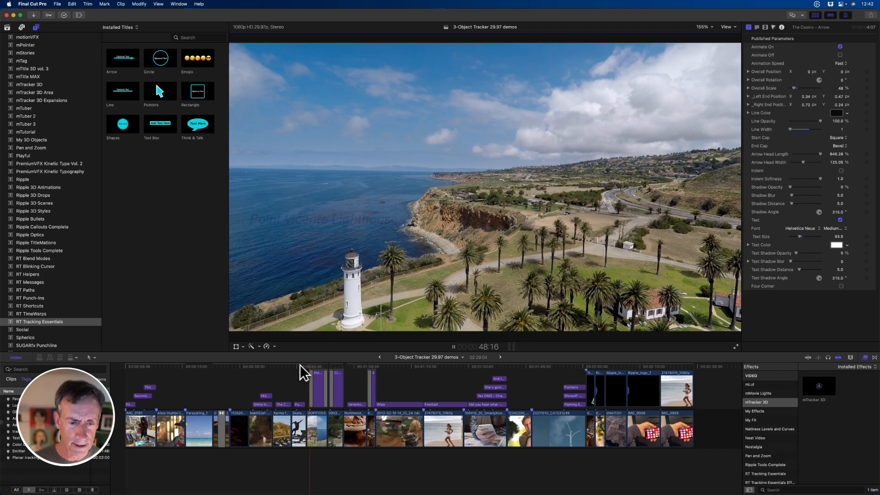
pyautogui.click(300, 365)
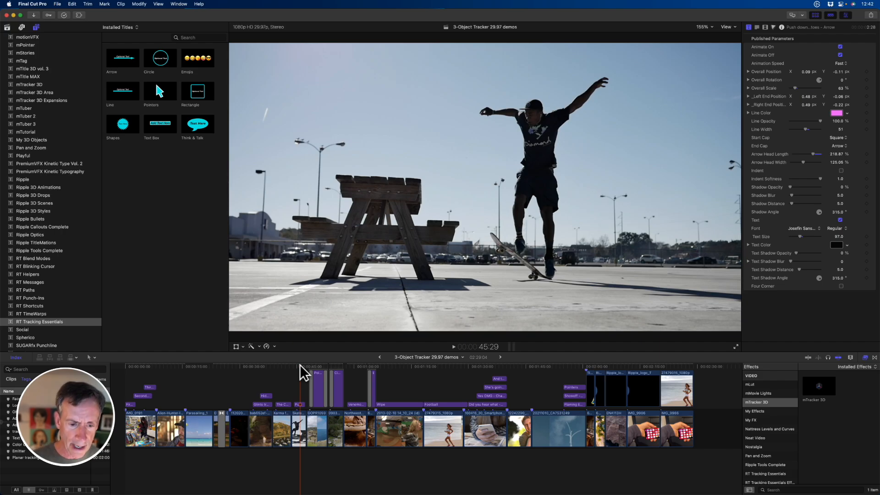
pyautogui.press('space')
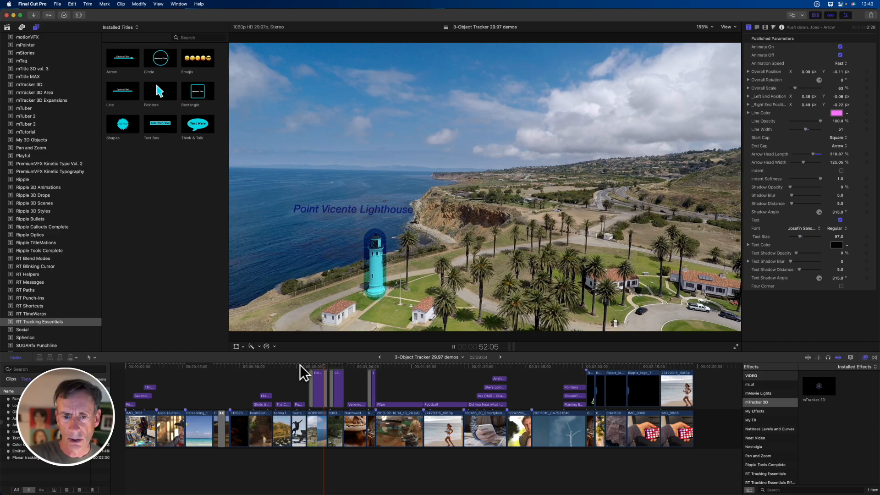
pyautogui.press('space')
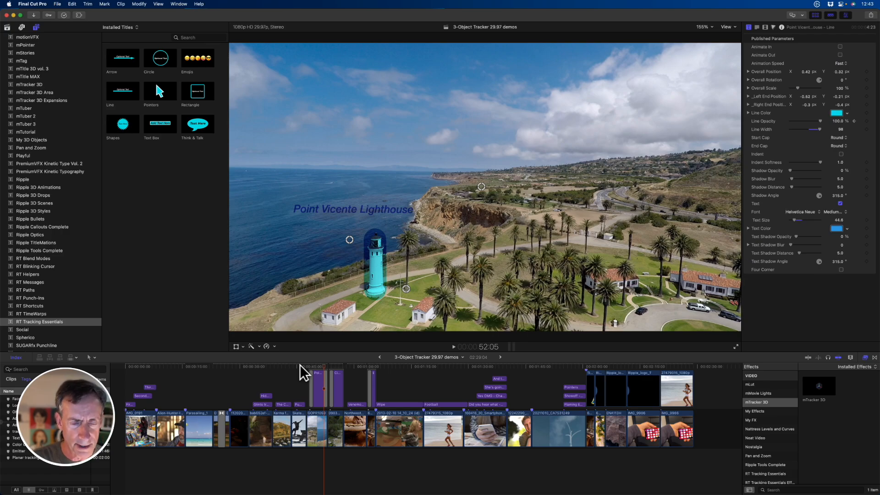
# Review the tracked green circle in the river shot, and play the snake shot from its start.
pyautogui.press('space')
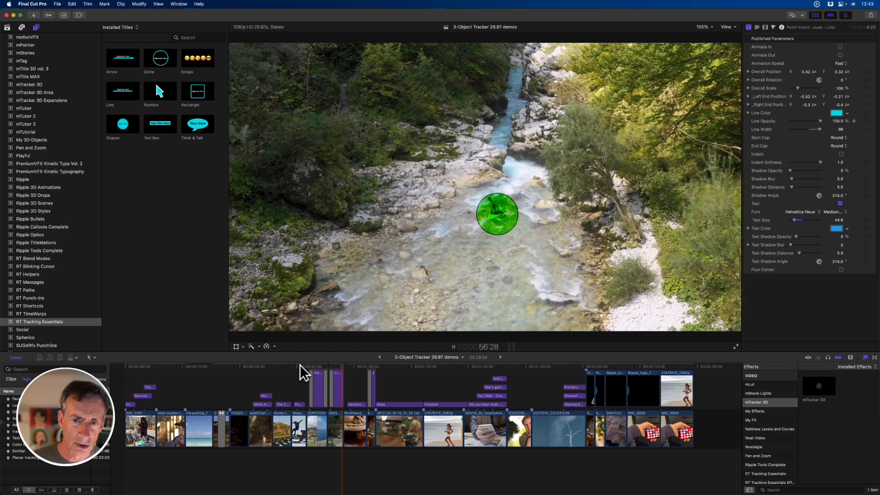
pyautogui.press('space')
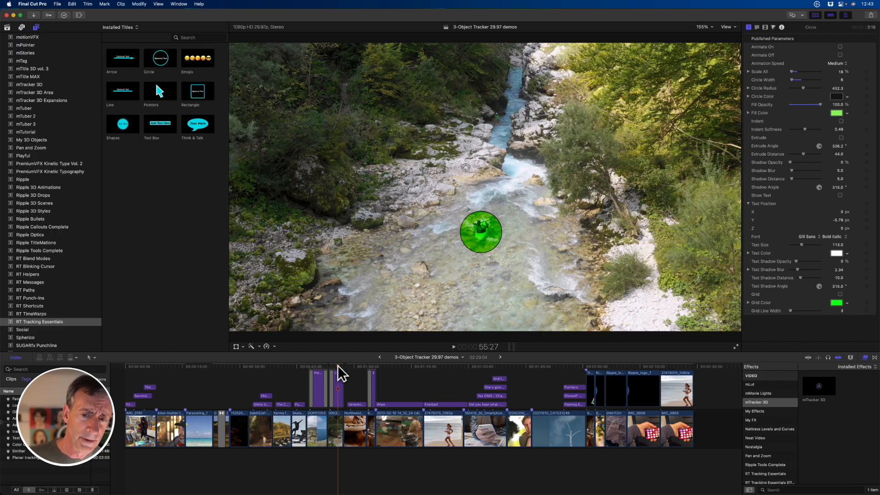
pyautogui.click(344, 364)
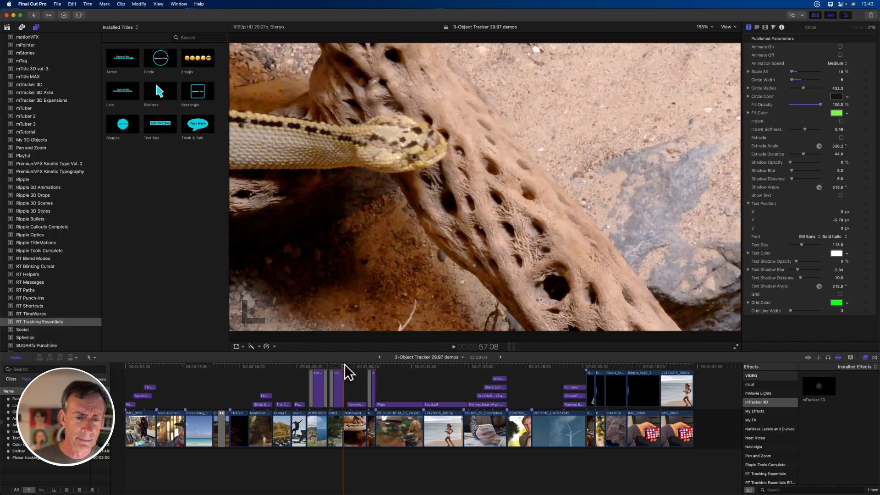
pyautogui.press('space')
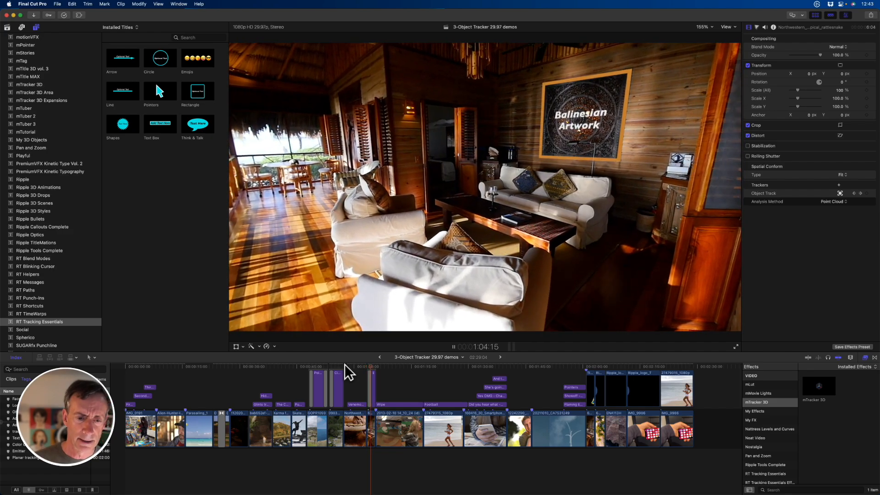
# Replay the living-room shot with the Balinesian Artwork label and continue to the skate park shot with its tracked title.
pyautogui.click(368, 364)
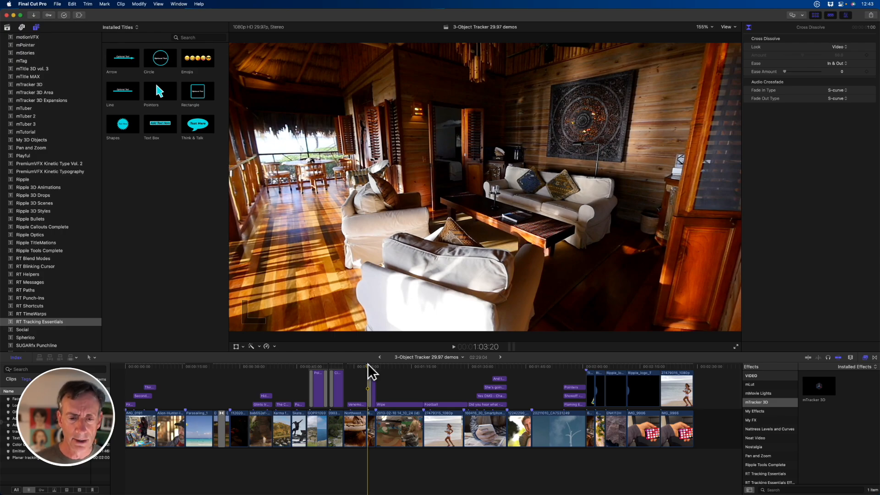
pyautogui.press('space')
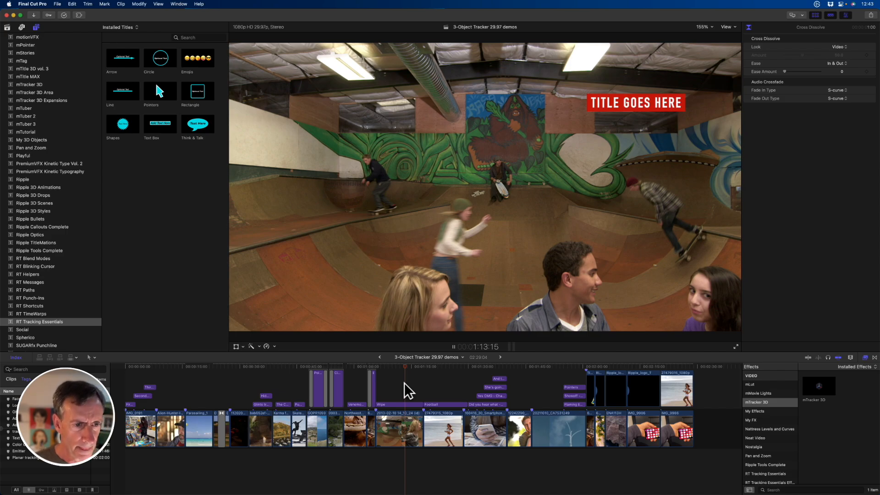
pyautogui.press('space')
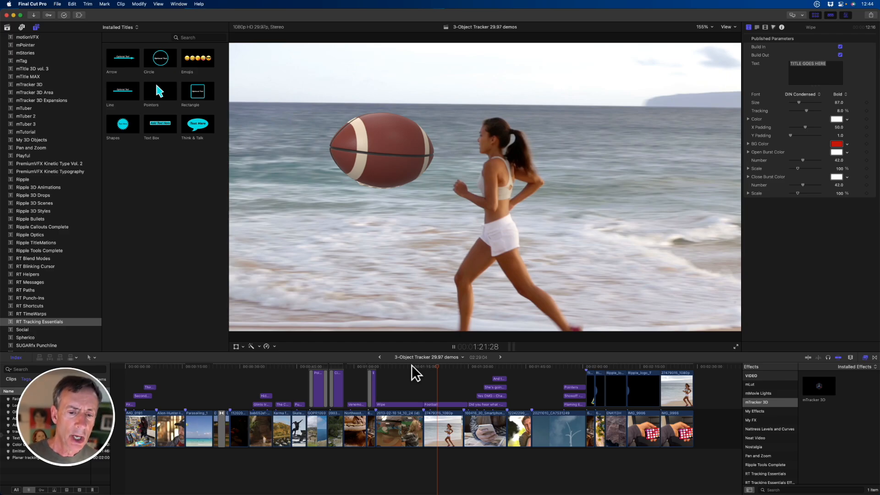
# Replay the beach runner shot, pausing at several points to examine how the 3D football follows her.
pyautogui.press('space')
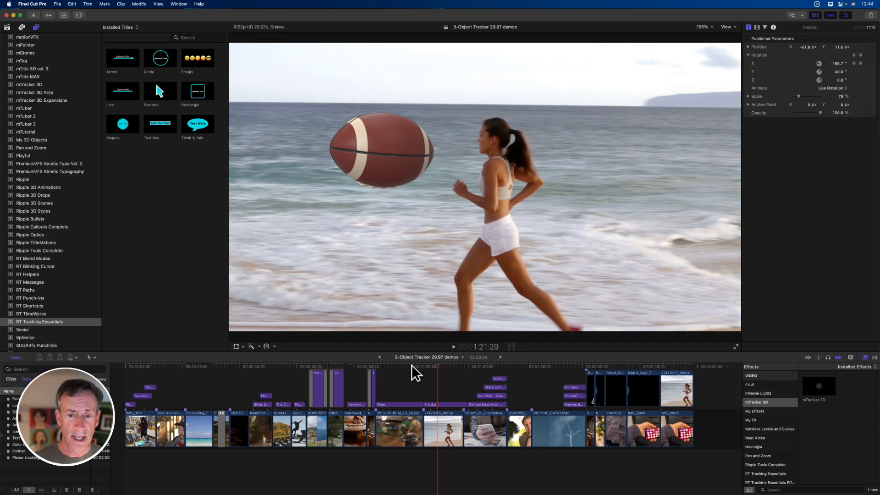
pyautogui.moveTo(439, 368); pyautogui.dragTo(430, 364)
pyautogui.press('space')
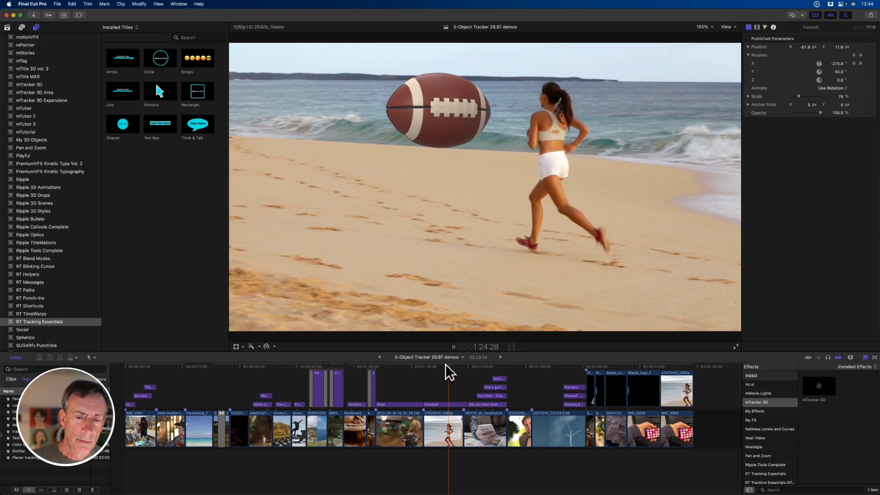
pyautogui.press('space')
pyautogui.press('space')
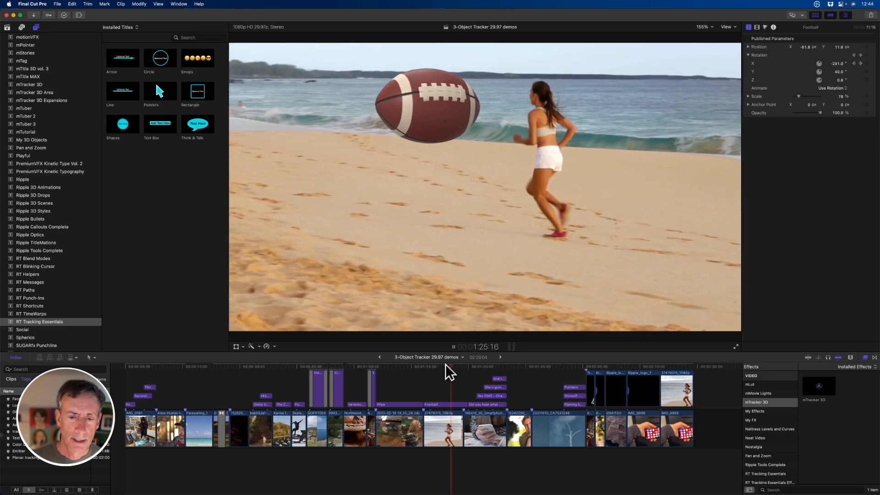
pyautogui.press('space')
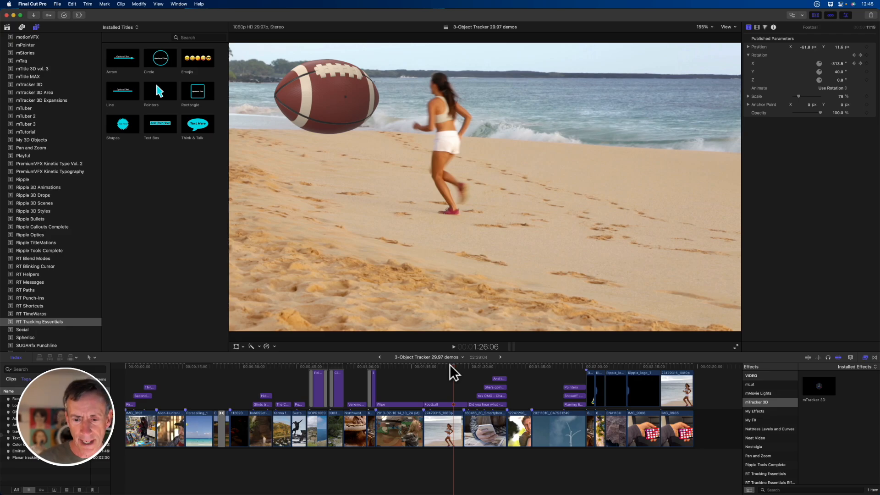
# Play on to the couple close-up and scrub through it to examine the shape mask tracked to the man's face.
pyautogui.press('space')
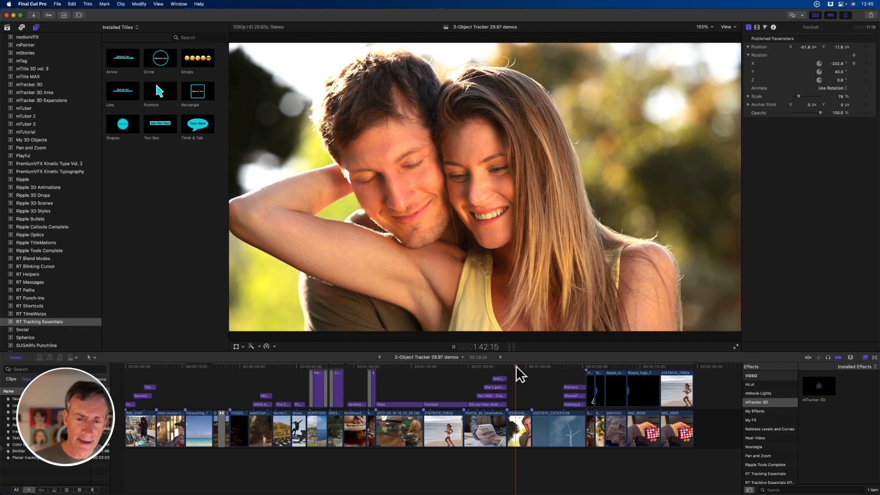
pyautogui.press('space')
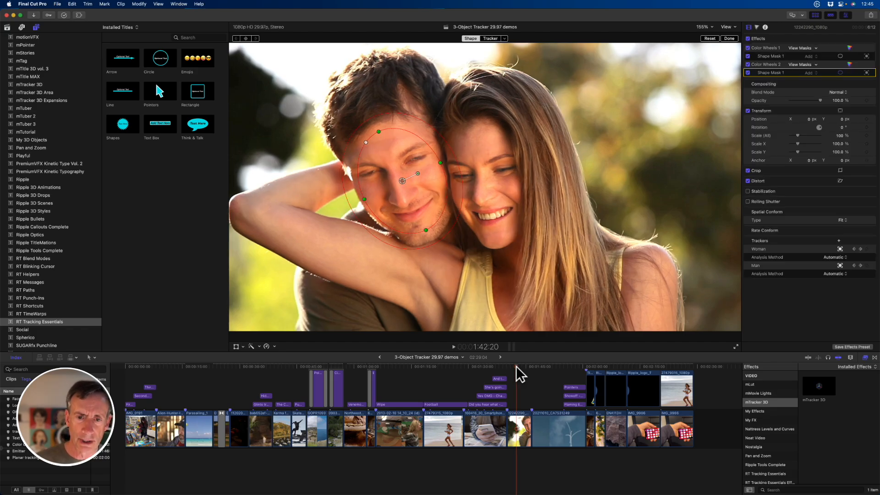
pyautogui.moveTo(516, 365); pyautogui.dragTo(523, 364)
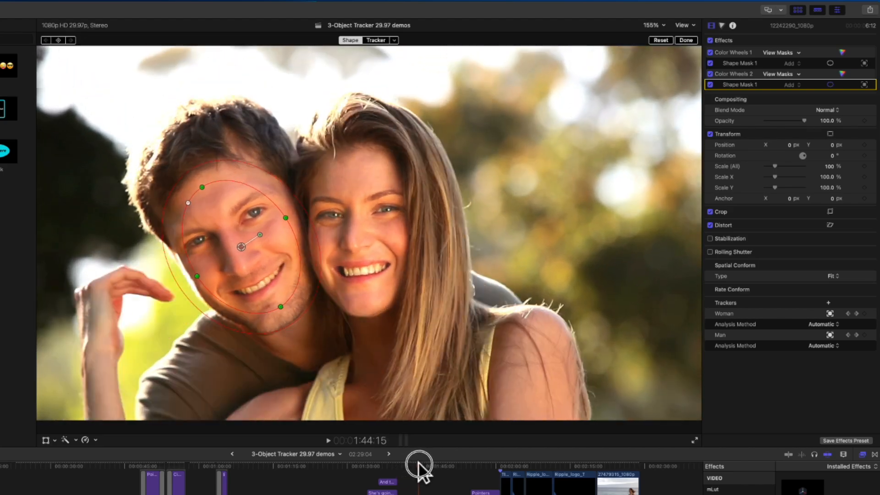
# Scrub the couple close-up to check the man's face mask, and display the woman's shape mask to examine its tracking.
pyautogui.moveTo(418, 463); pyautogui.dragTo(416, 466)
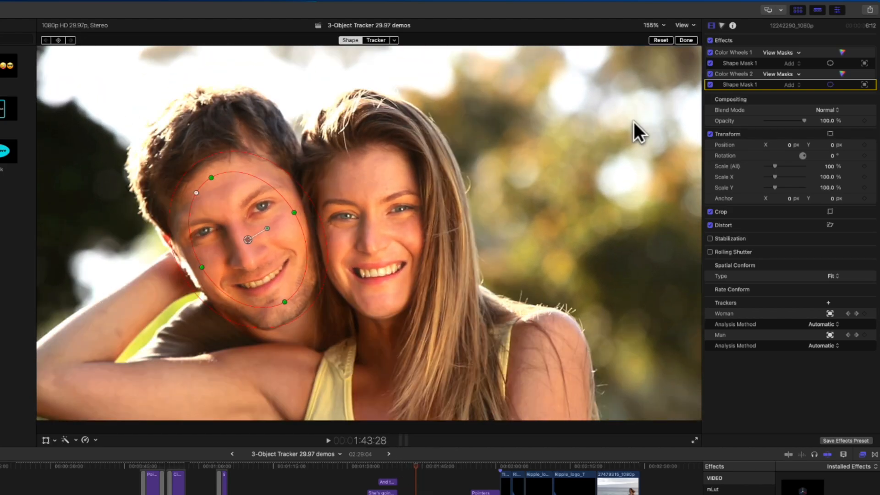
pyautogui.click(752, 64)
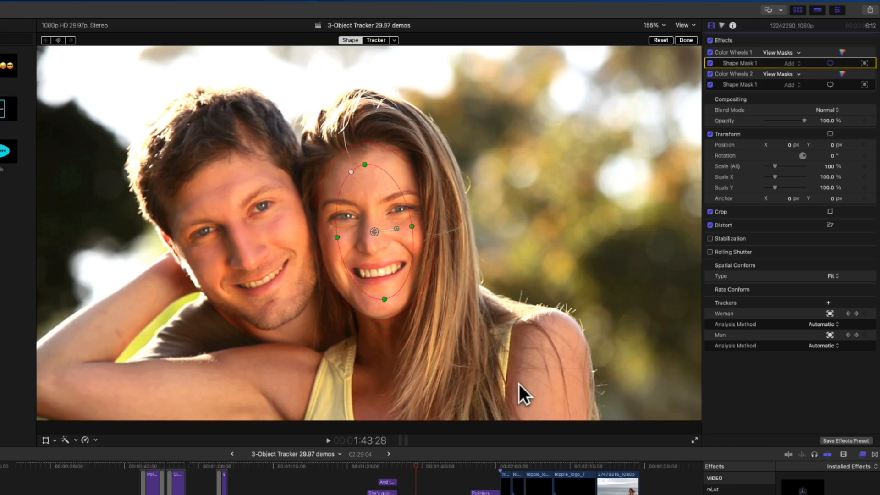
pyautogui.moveTo(417, 469)
pyautogui.mouseDown()
pyautogui.moveTo(404, 471)
pyautogui.moveTo(417, 469)
pyautogui.mouseUp()
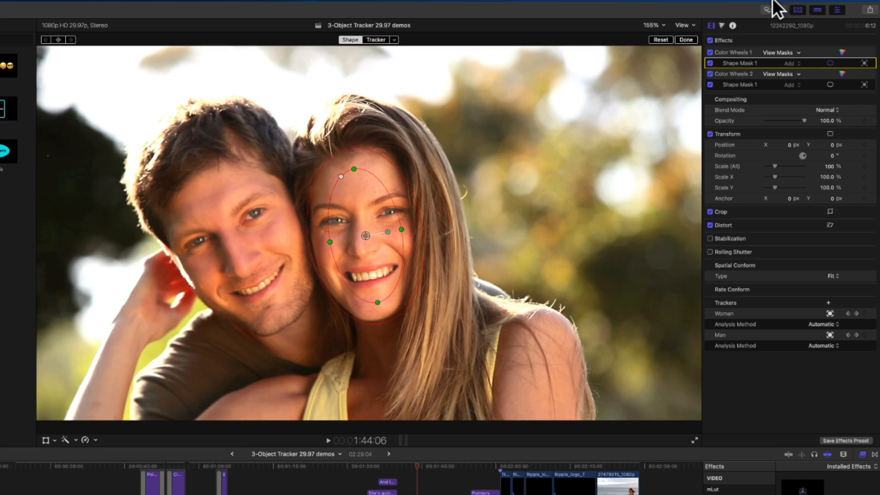
# Toggle all the clip's effects off and on to compare the couple's faces with and without the colour correction.
pyautogui.click(710, 40)
pyautogui.click(710, 40)
pyautogui.click(710, 40)
pyautogui.click(710, 40)
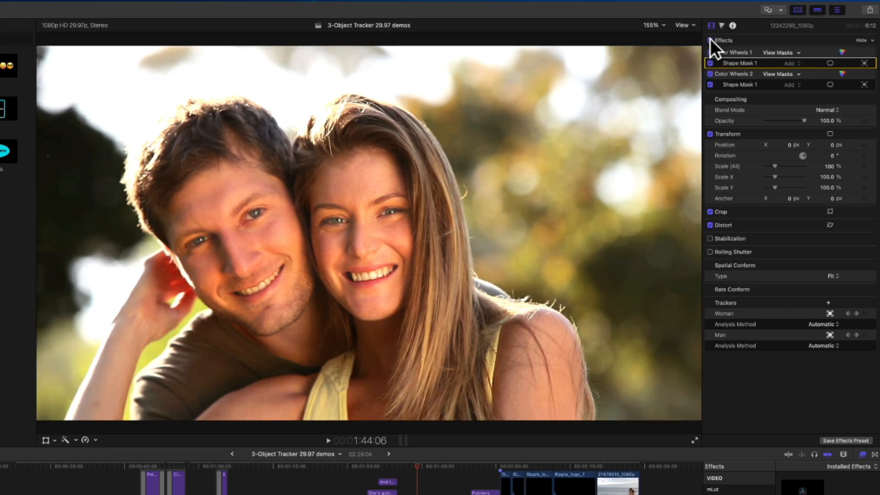
# Return to an earlier moment of the couple shot and scrub with the woman's shape mask displayed to check its tracking.
pyautogui.click(406, 467)
pyautogui.moveTo(406, 467); pyautogui.dragTo(409, 466)
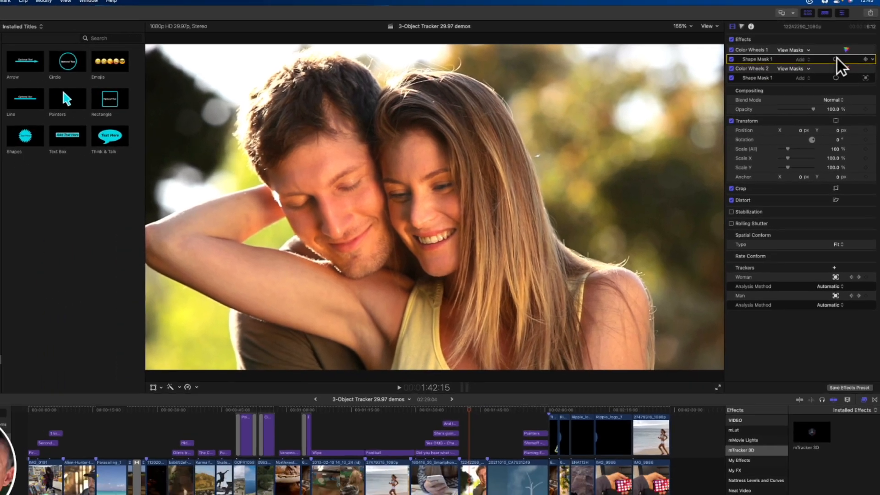
pyautogui.click(836, 59)
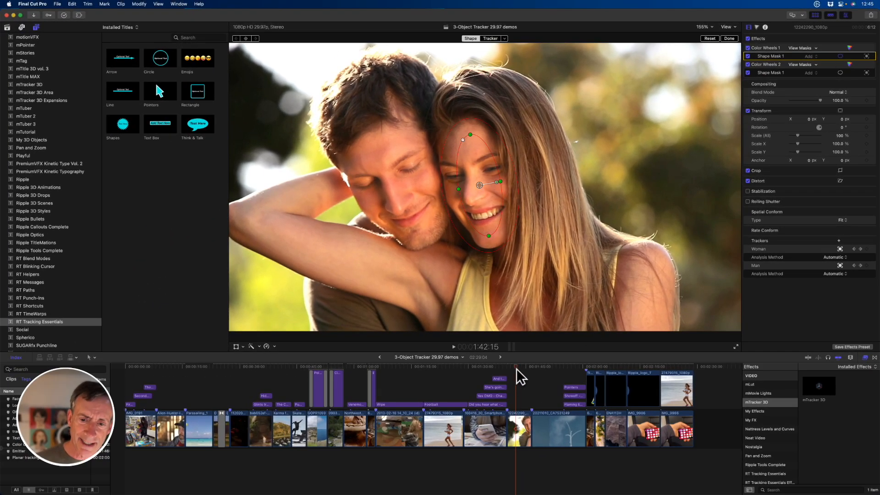
pyautogui.moveTo(515, 364); pyautogui.dragTo(517, 368)
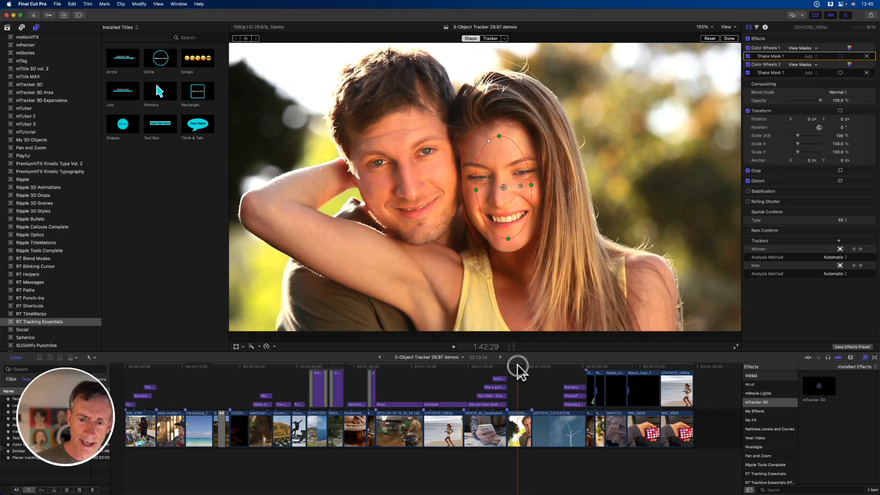
# Play the jet shot with its tracked titles, then the interior shot, and inspect the settings of its Turtle Inn logo clip.
pyautogui.click(557, 364)
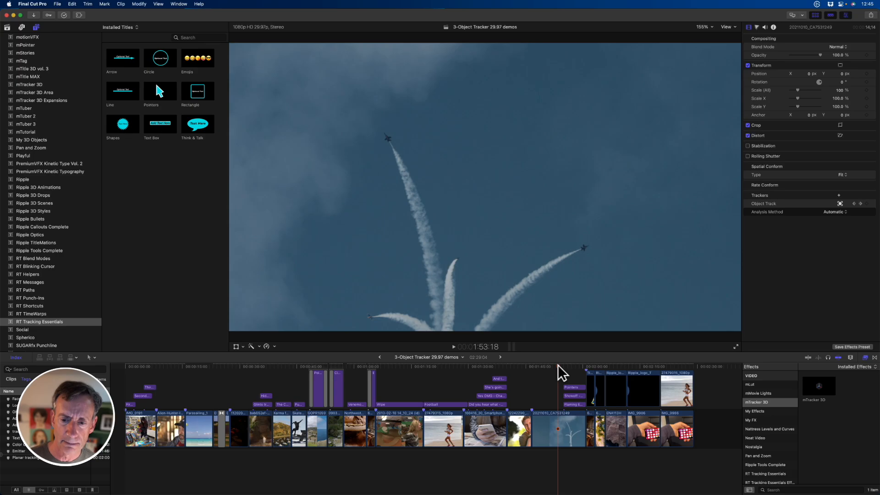
pyautogui.press('space')
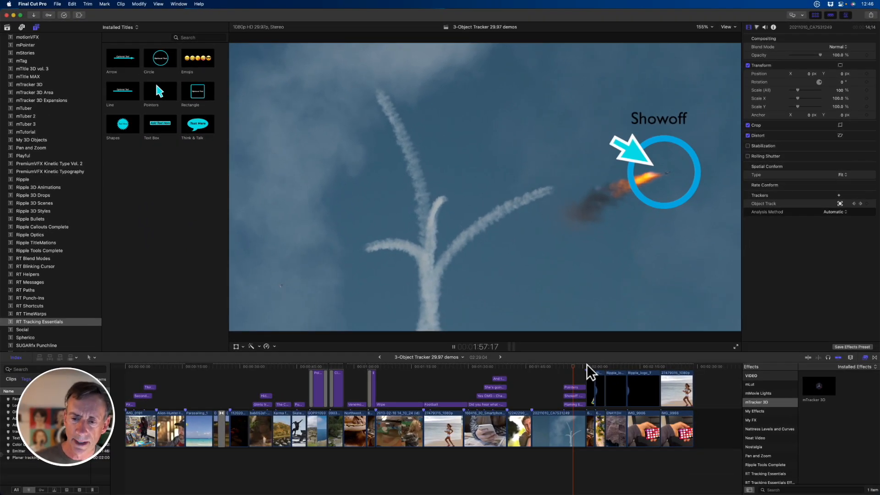
pyautogui.click(587, 364)
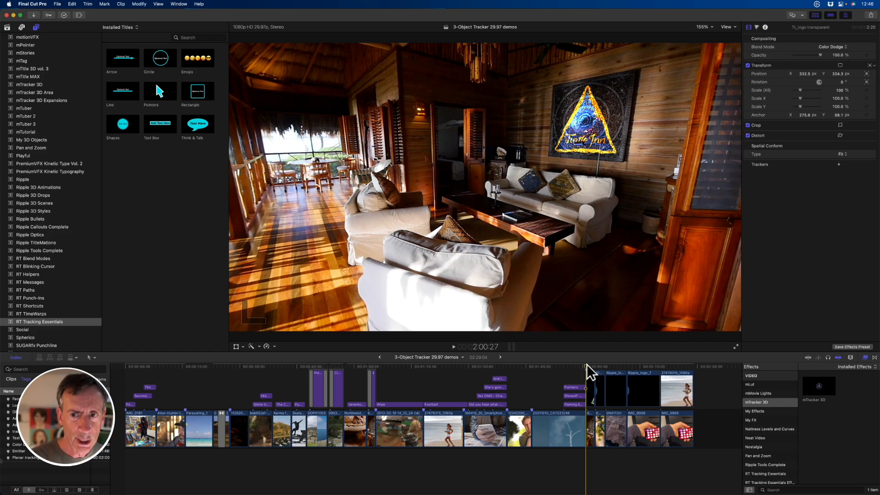
pyautogui.press('space')
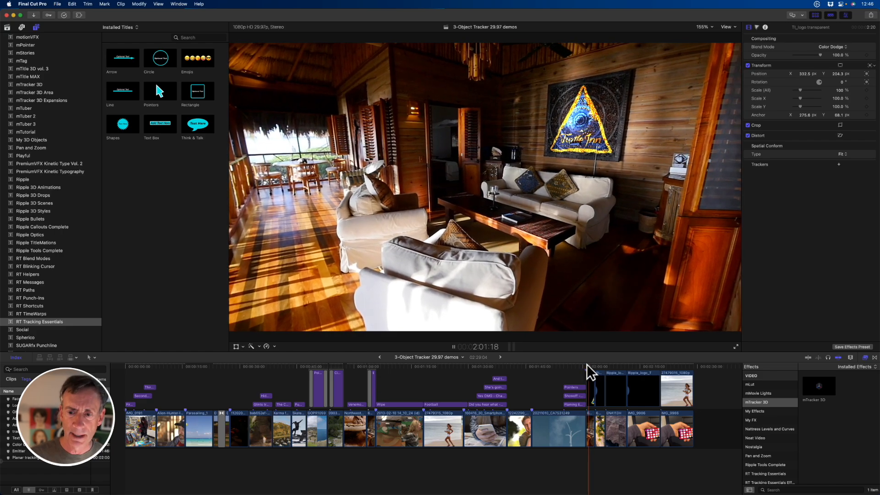
pyautogui.press('space')
pyautogui.click(590, 390)
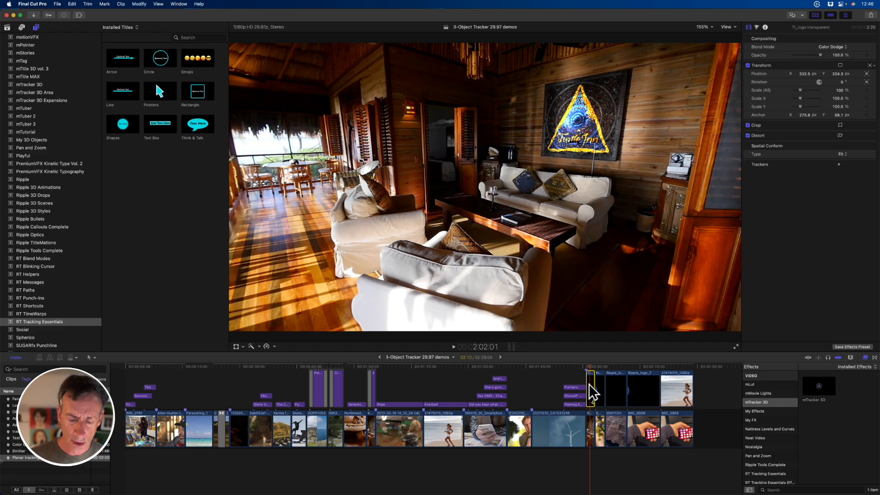
# Play the pool and dam shots, inspecting the blend and transform settings of the Ripple logo clip in each.
pyautogui.press('space')
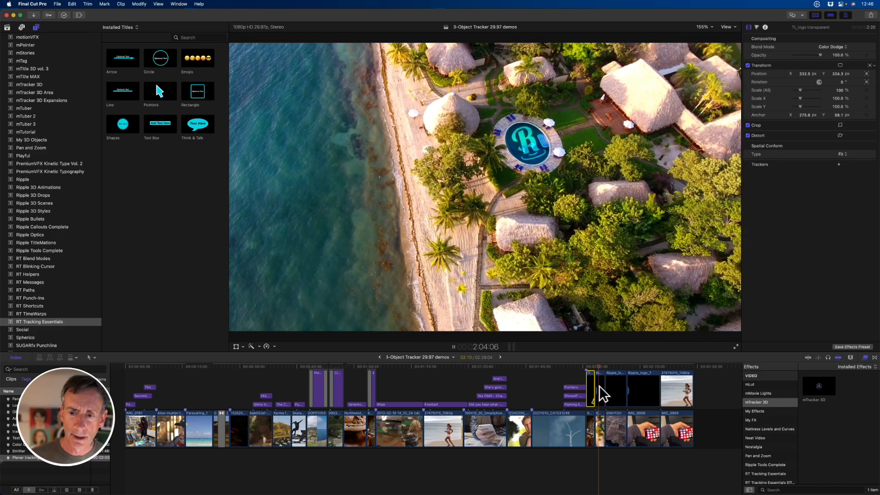
pyautogui.press('space')
pyautogui.click(598, 387)
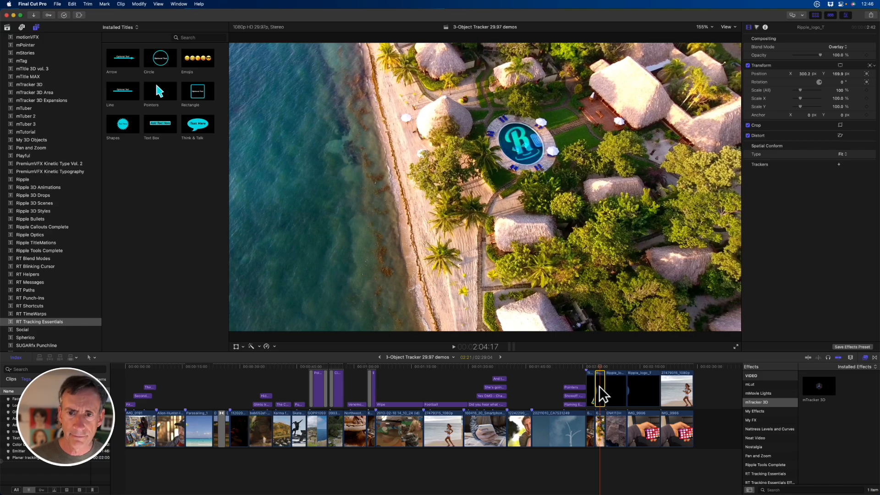
pyautogui.press('space')
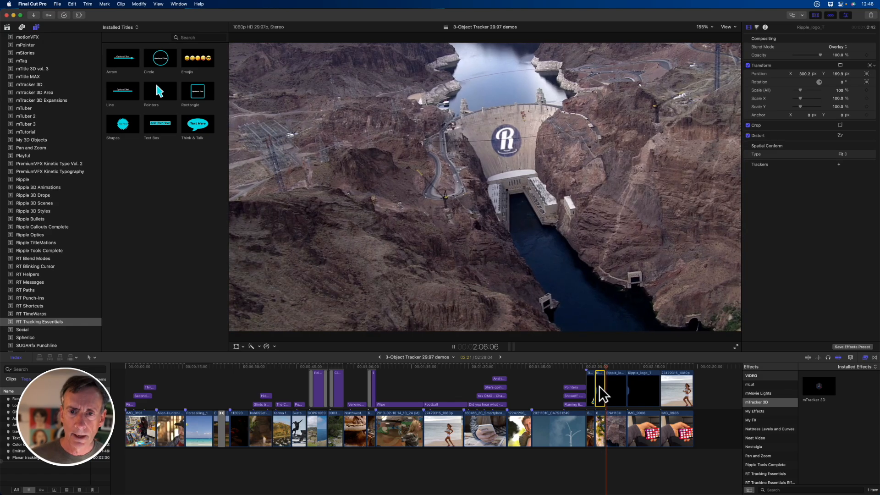
pyautogui.click(618, 385)
pyautogui.press('space')
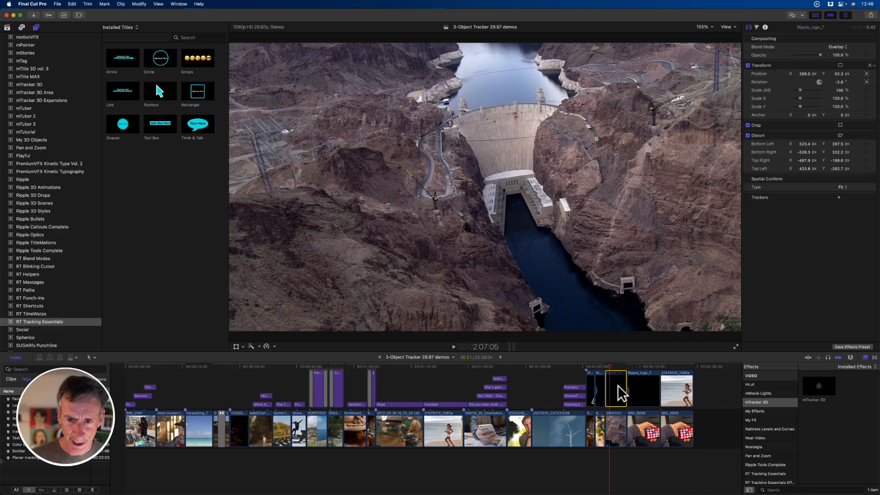
# Play and revisit the hand-held phone shots to examine the Ripple logo and beach runner video tracked to the screen.
pyautogui.press('space')
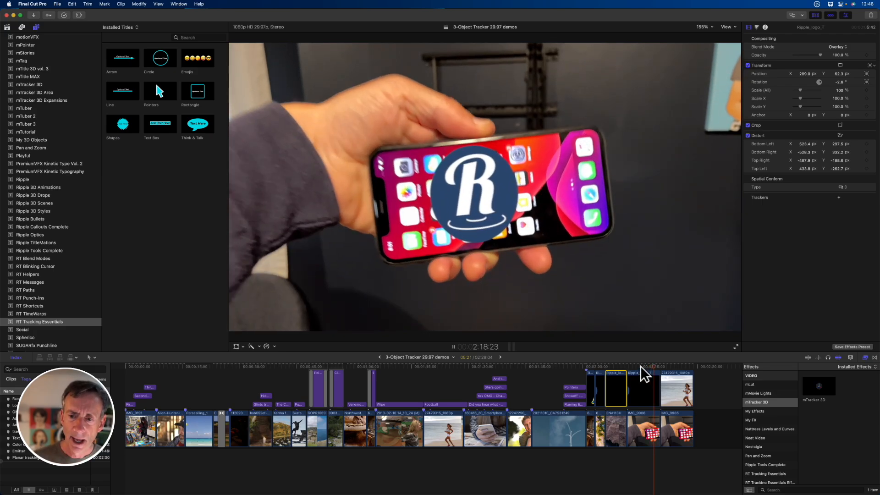
pyautogui.click(628, 366)
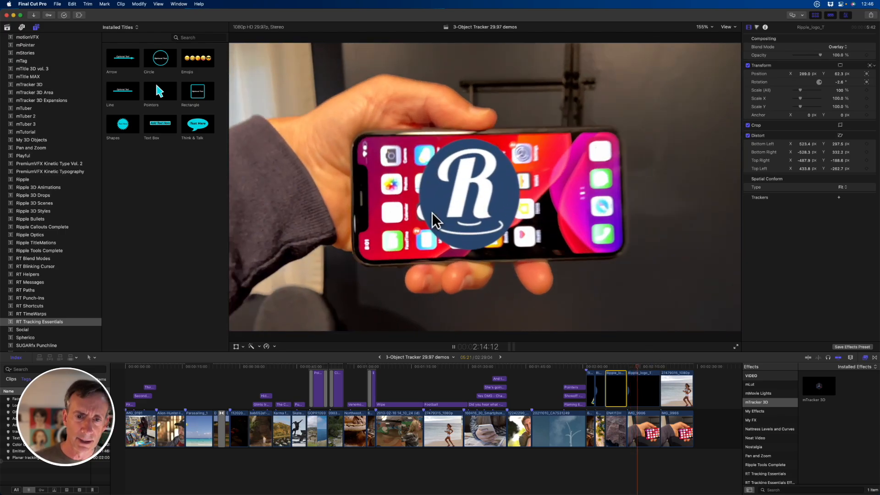
pyautogui.press('space')
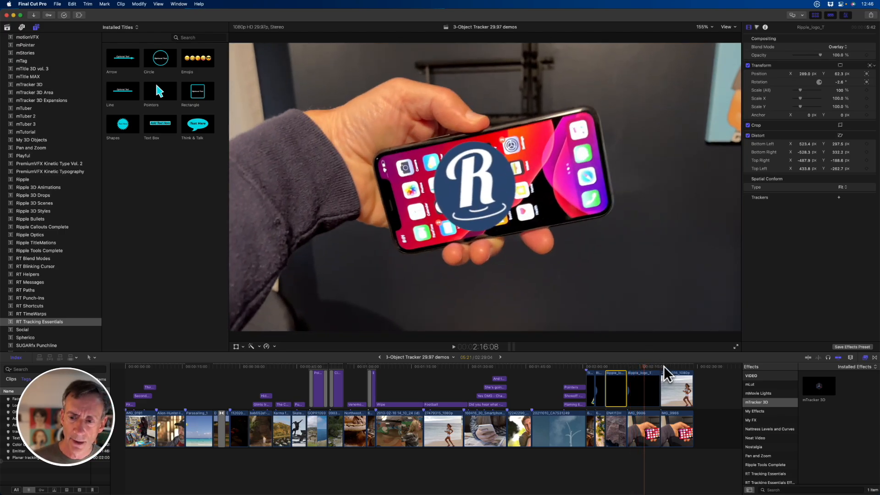
pyautogui.click(662, 365)
pyautogui.press('space')
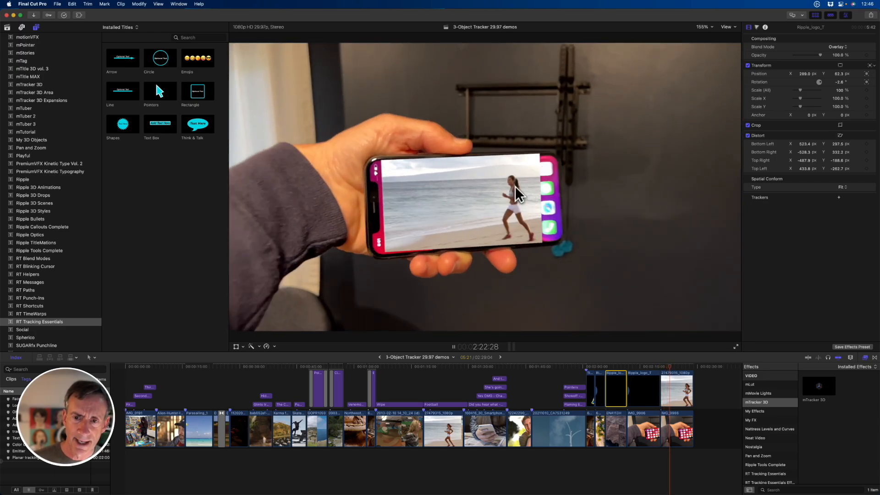
pyautogui.click(640, 365)
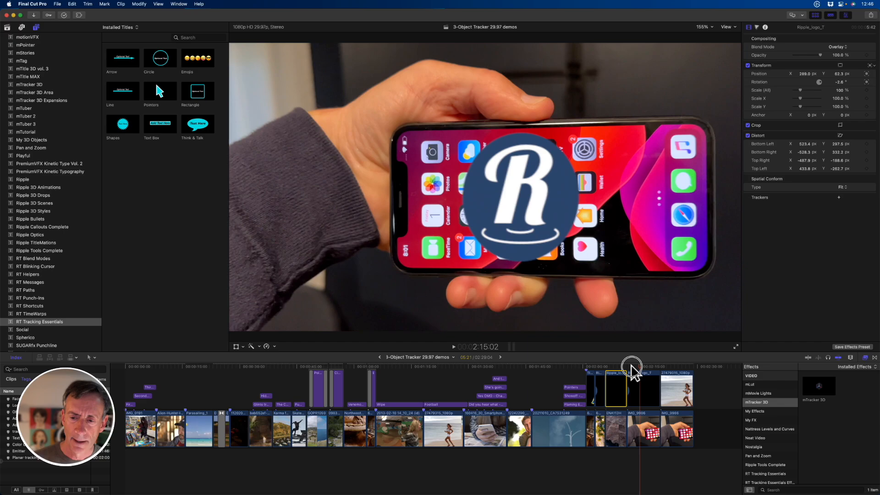
pyautogui.click(631, 365)
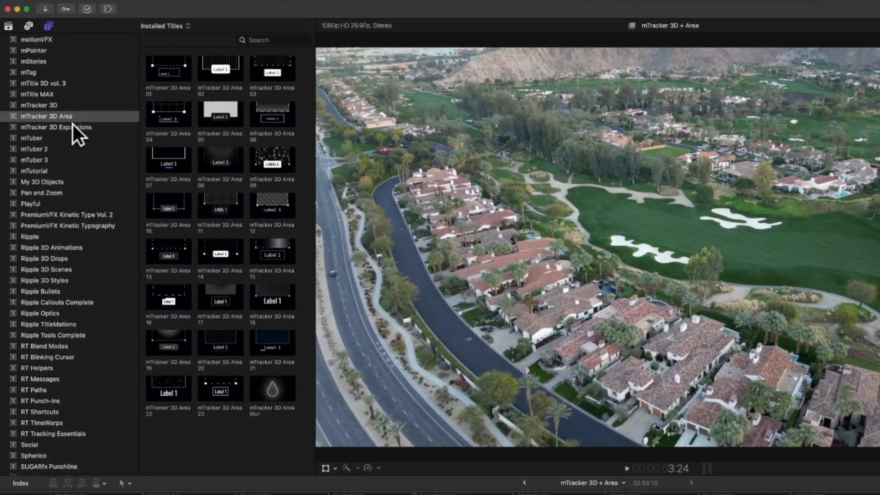
# Browse the captions, pointers and titles packs in mTracker 3D Expansions, and return to the mTracker 3D Area titles.
pyautogui.click(73, 126)
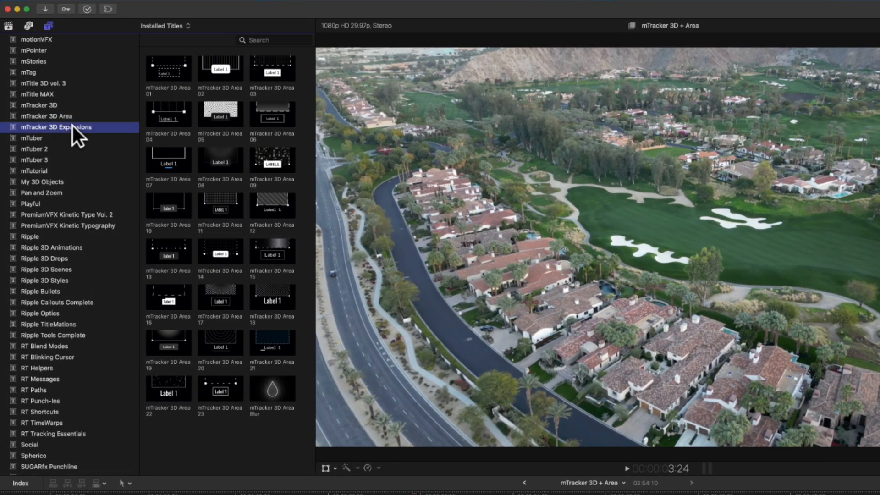
pyautogui.scroll(-10, 226, 150)
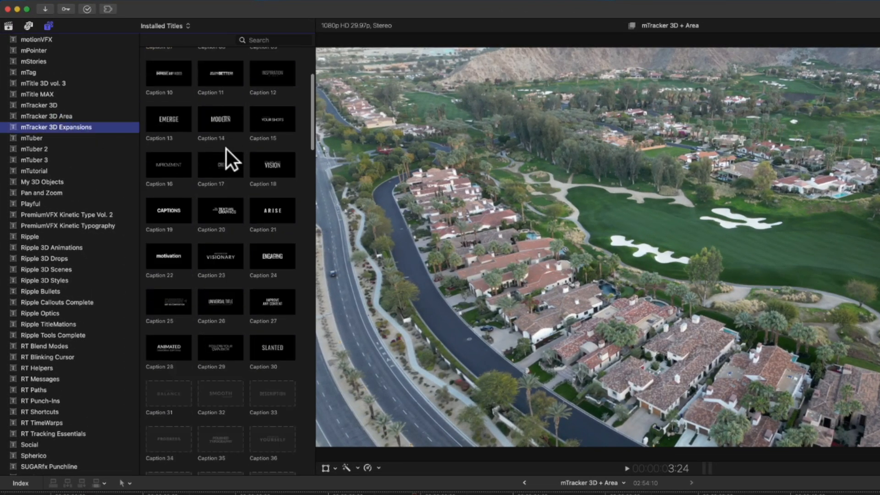
pyautogui.scroll(-15, 216, 339)
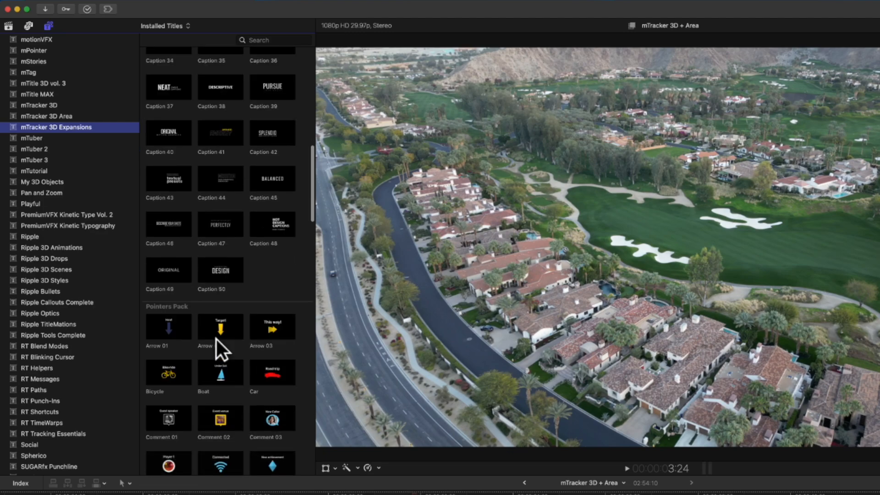
pyautogui.scroll(-8, 218, 336)
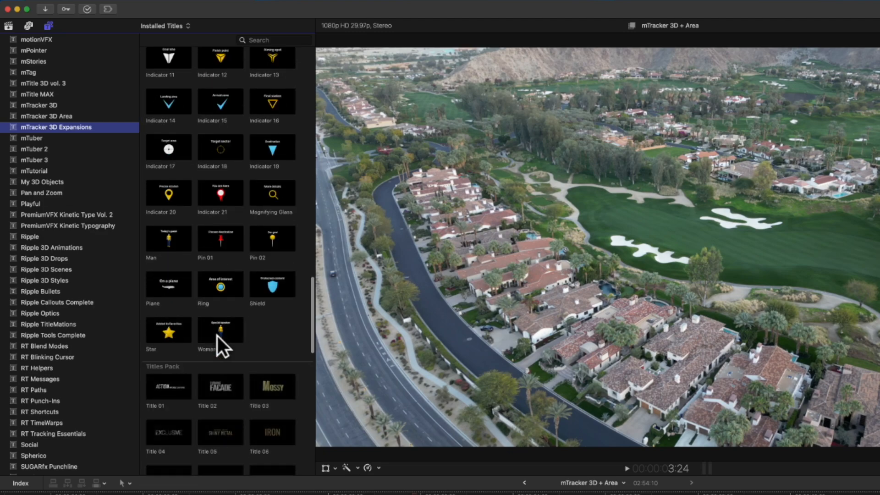
pyautogui.scroll(-3, 246, 345)
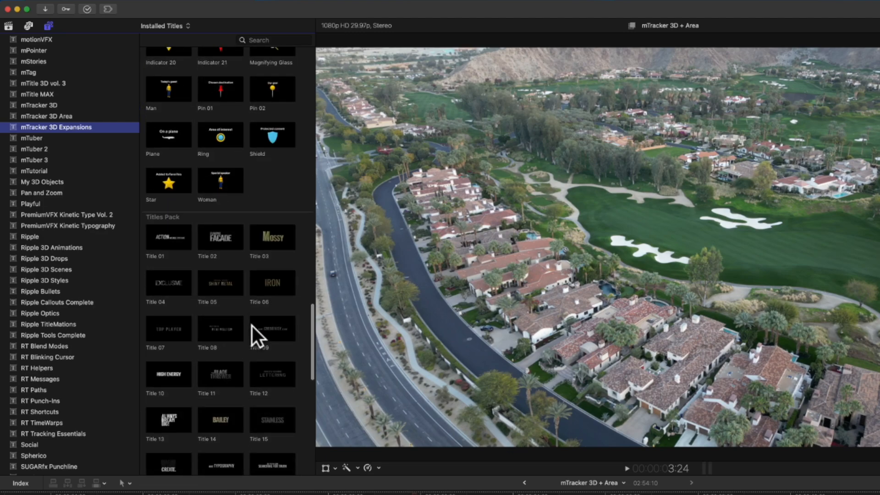
pyautogui.scroll(12, 252, 326)
pyautogui.scroll(15, 252, 326)
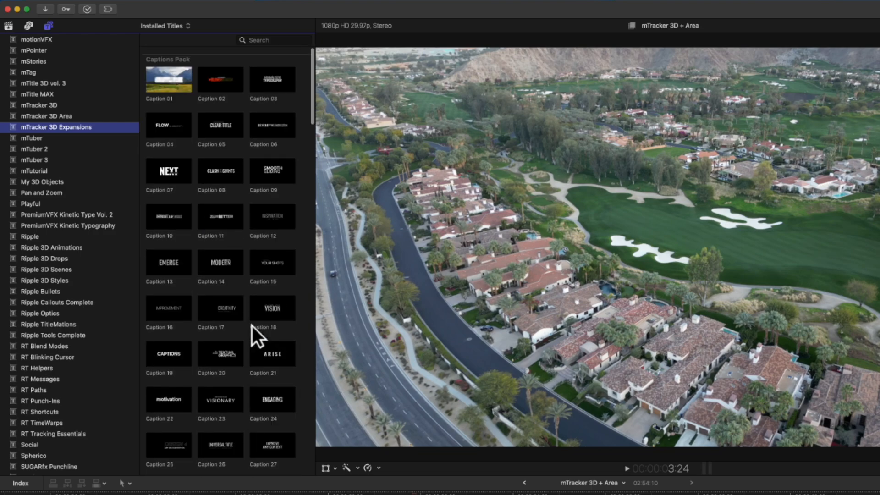
pyautogui.click(44, 117)
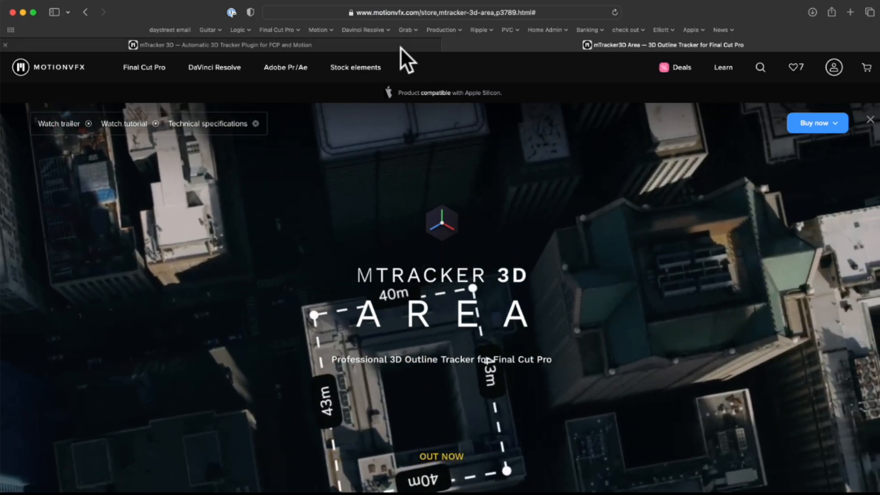
# Review the purchase options for mTracker 3D and mTracker 3D Area on their MotionVFX store pages.
pyautogui.click(400, 48)
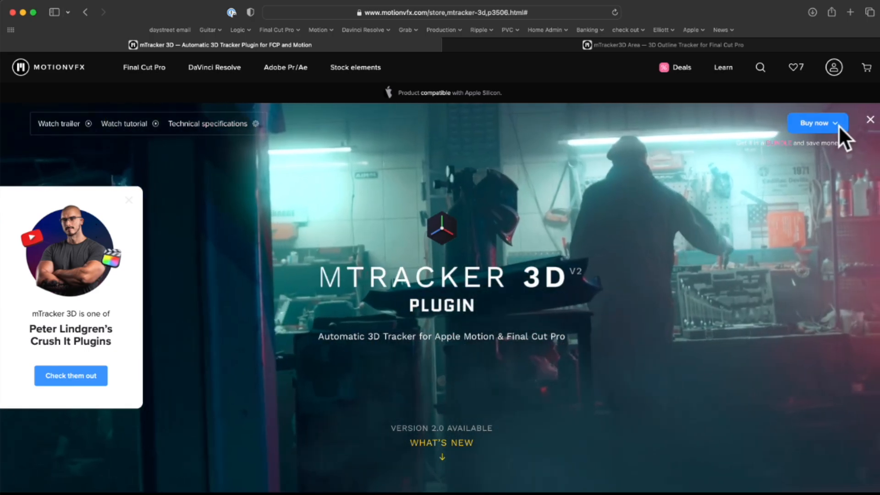
pyautogui.click(835, 125)
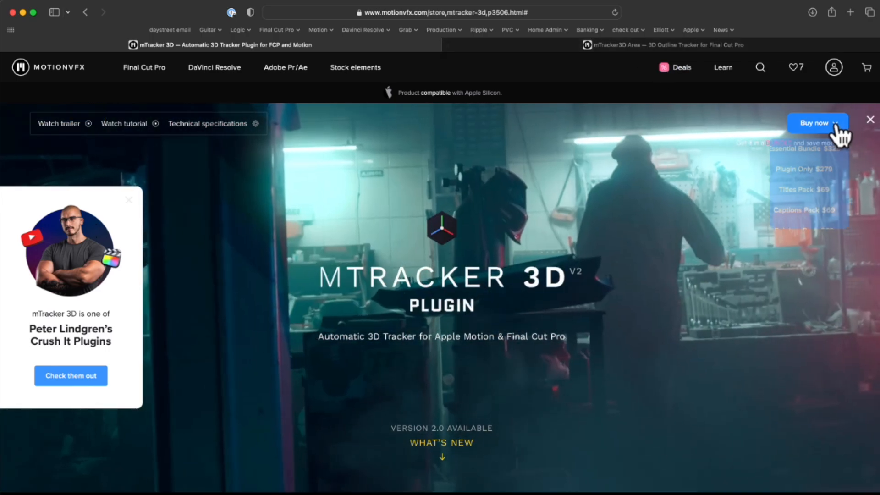
pyautogui.click(837, 126)
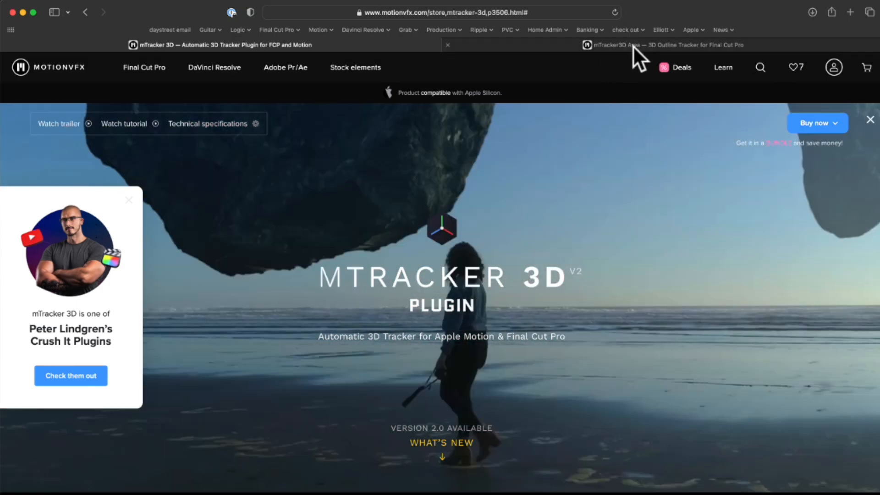
pyautogui.click(632, 45)
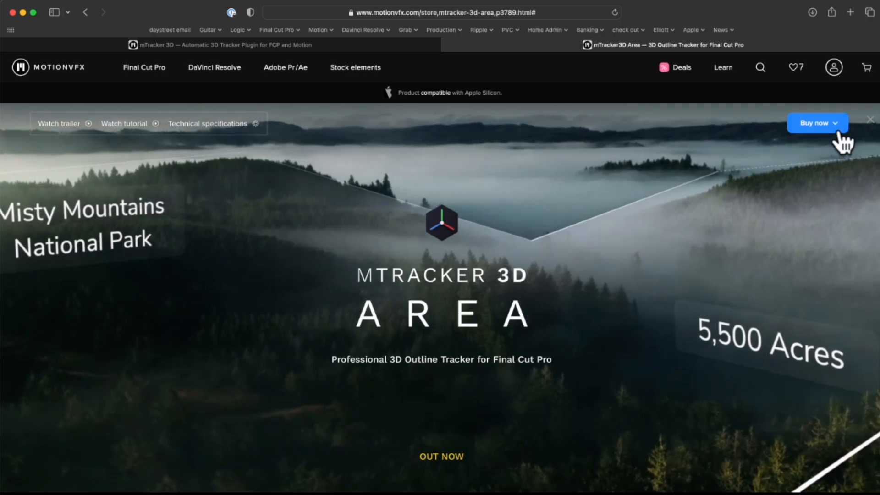
pyautogui.click(836, 127)
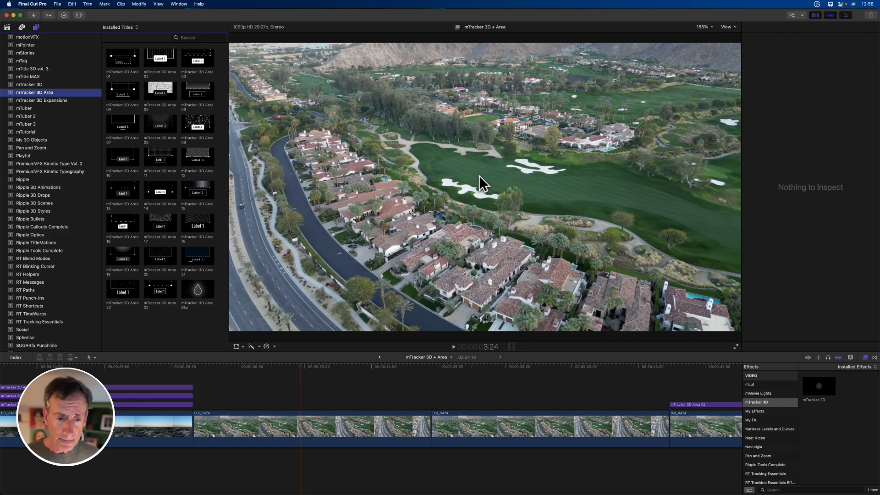
# Apply the mTracker 3D effect to the first golf course drone clip and start tracking its footage.
pyautogui.moveTo(301, 367); pyautogui.dragTo(350, 378)
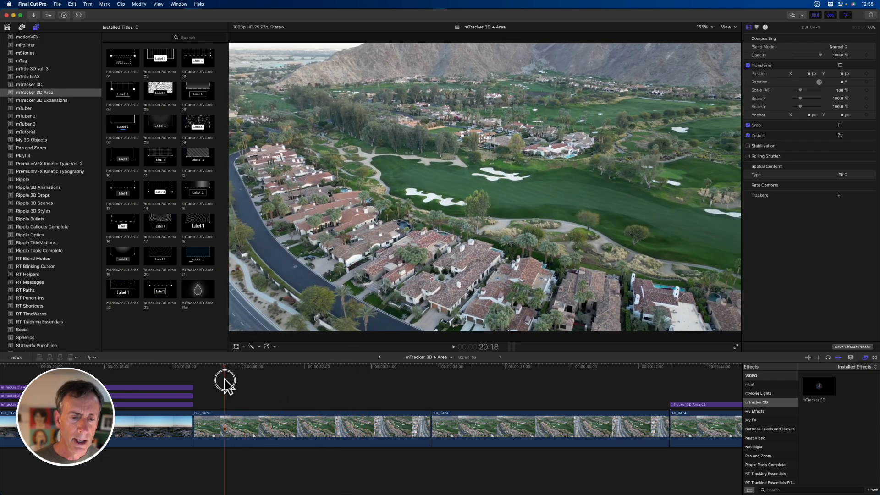
pyautogui.click(281, 393)
pyautogui.moveTo(281, 393)
pyautogui.mouseDown()
pyautogui.moveTo(413, 389)
pyautogui.moveTo(291, 395)
pyautogui.mouseUp()
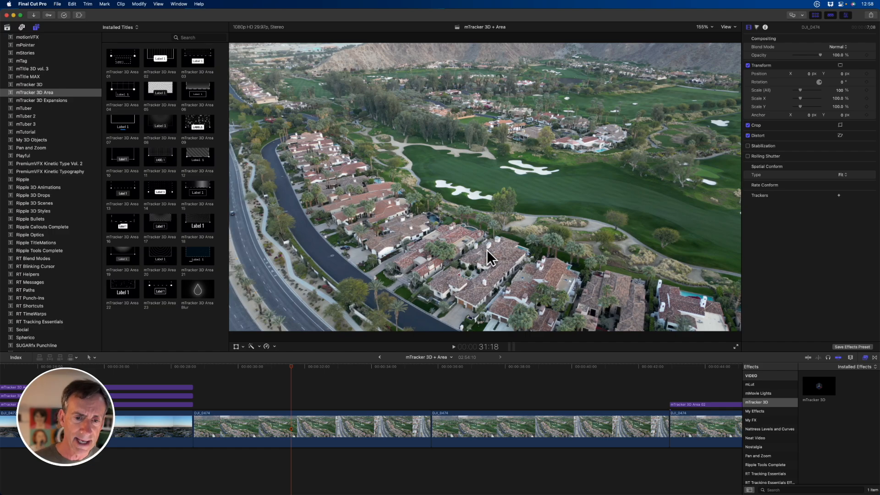
pyautogui.moveTo(293, 365)
pyautogui.mouseDown()
pyautogui.moveTo(286, 367)
pyautogui.moveTo(295, 366)
pyautogui.mouseUp()
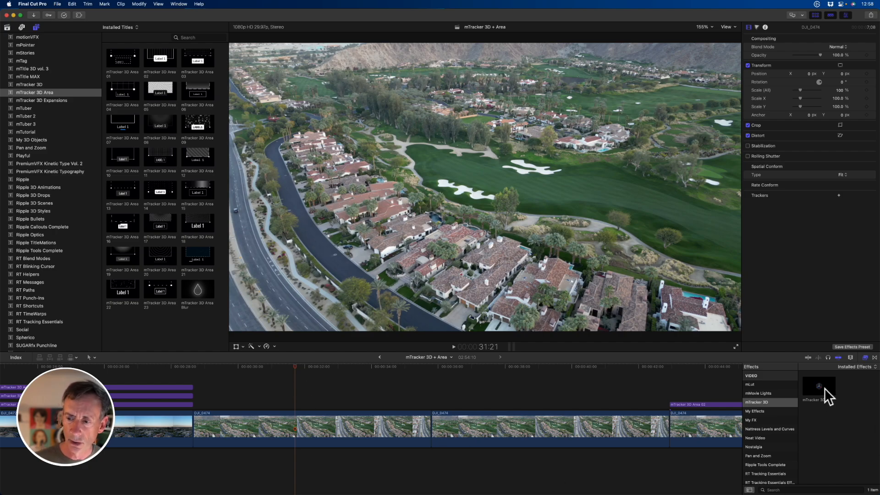
pyautogui.moveTo(824, 388); pyautogui.dragTo(309, 438)
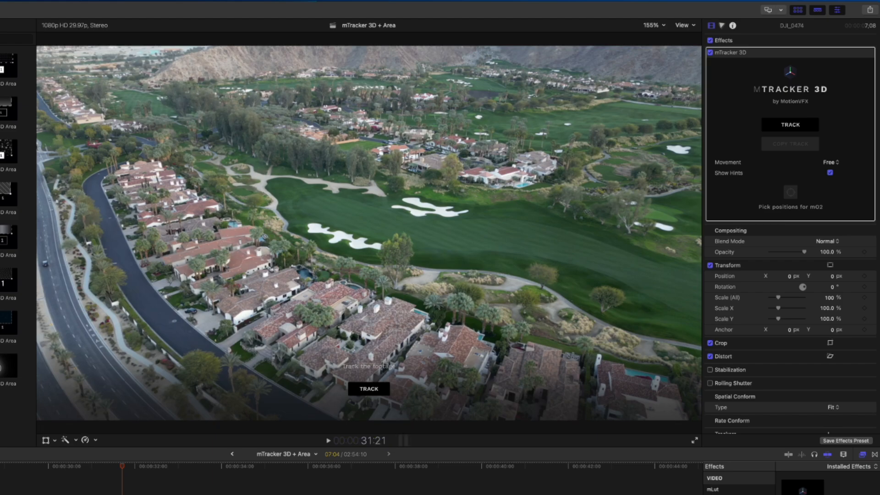
pyautogui.moveTo(124, 471)
pyautogui.mouseDown()
pyautogui.moveTo(230, 472)
pyautogui.moveTo(95, 477)
pyautogui.moveTo(118, 481)
pyautogui.mouseUp()
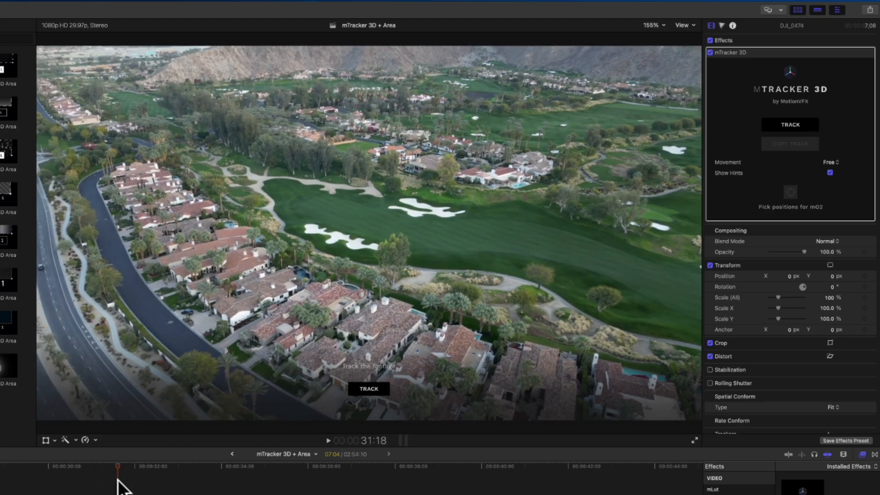
pyautogui.click(372, 388)
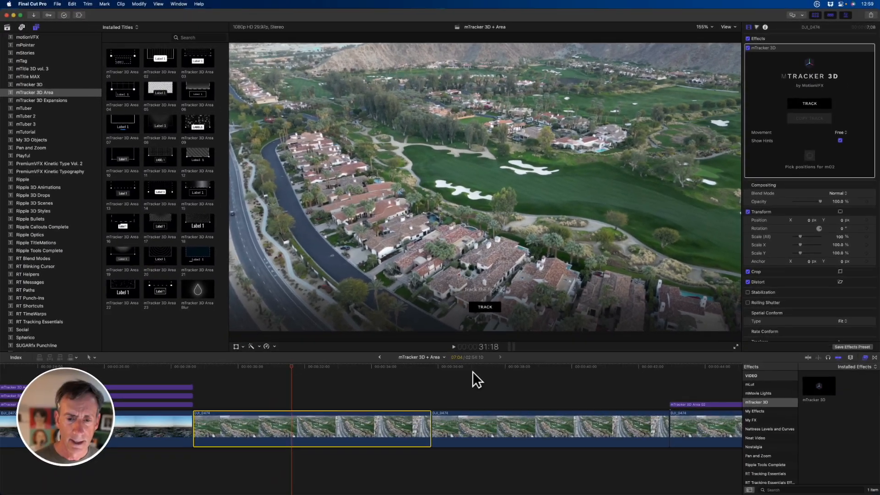
# Select the already tracked second golf course clip and copy its track from the mTracker 3D effect.
pyautogui.click(495, 366)
pyautogui.click(499, 424)
pyautogui.click(527, 367)
pyautogui.hscroll(2, 517, 384)
pyautogui.hscroll(3, 517, 384)
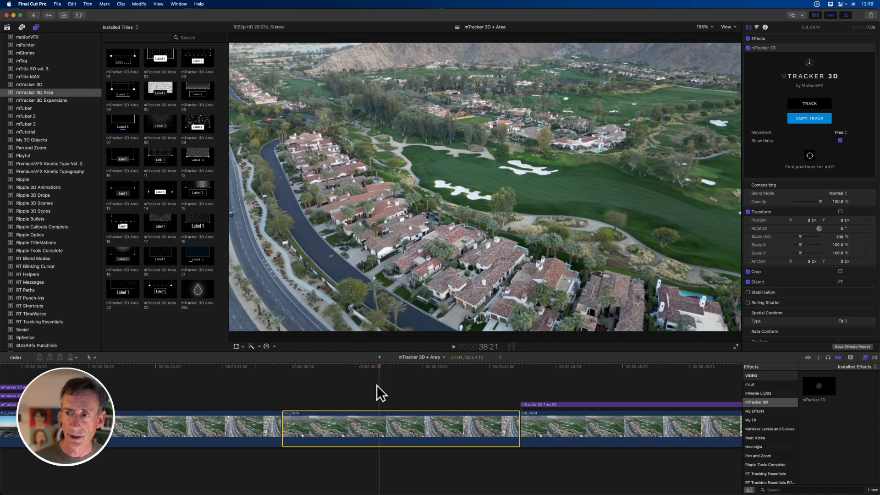
pyautogui.click(384, 368)
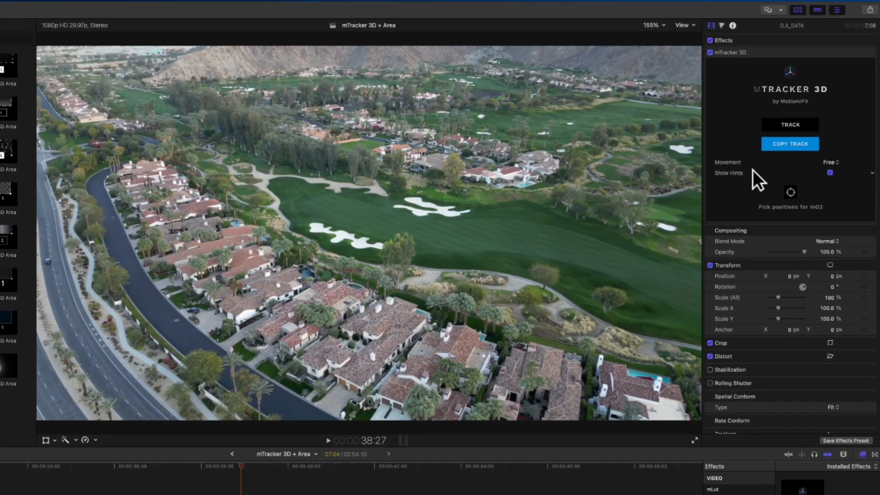
pyautogui.click(793, 143)
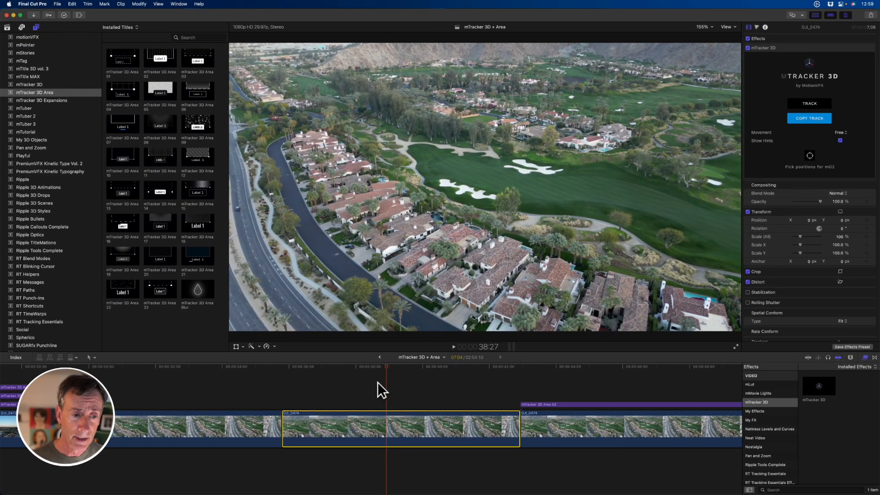
# Connect the mTracker 3D Area 12 title above the tracked golf course clip, spanning the clip's range.
pyautogui.click(377, 381)
pyautogui.click(388, 369)
pyautogui.press('c')
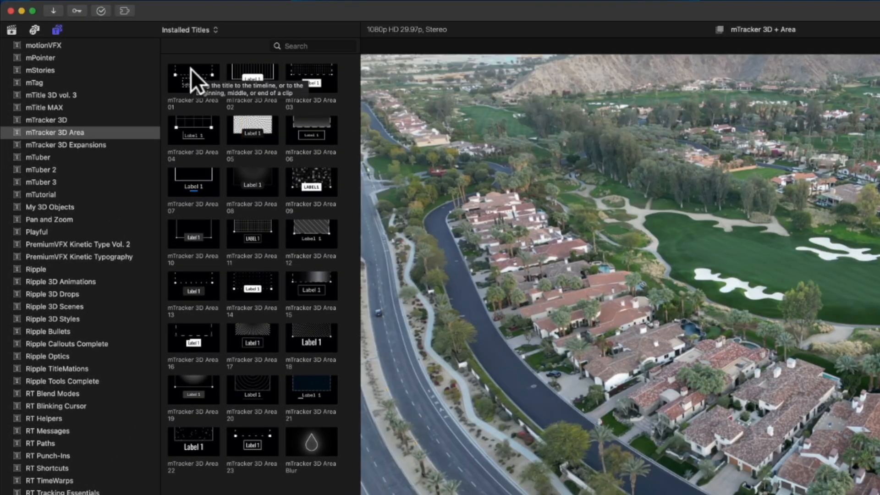
pyautogui.click(189, 70)
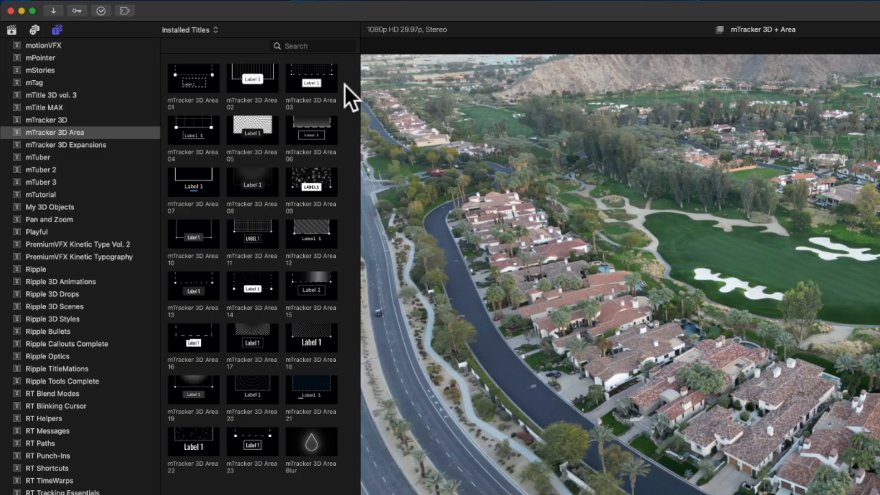
pyautogui.click(309, 229)
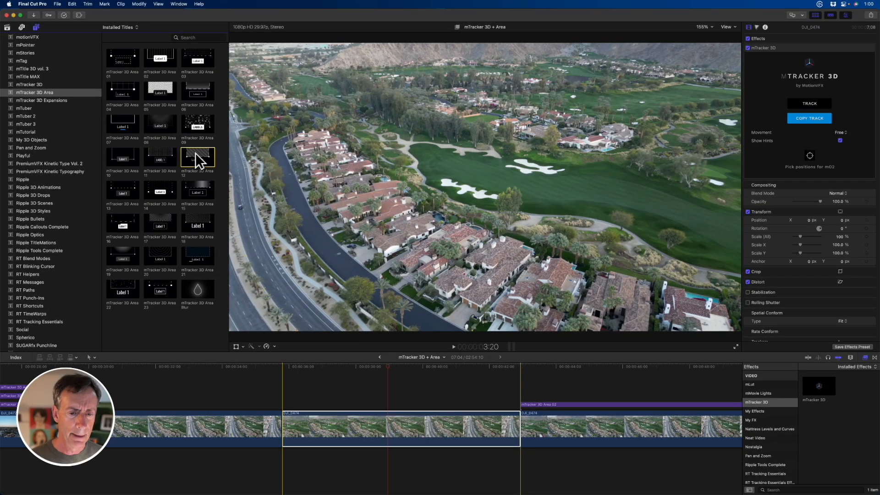
pyautogui.press('q')
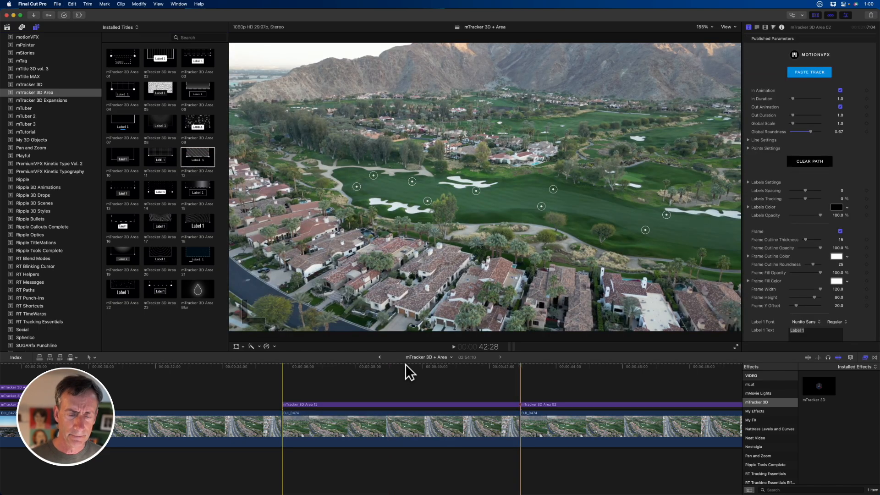
# Paste the copied tracking data into the mTracker 3D Area 12 title.
pyautogui.click(405, 364)
pyautogui.moveTo(405, 365)
pyautogui.mouseDown()
pyautogui.moveTo(383, 368)
pyautogui.moveTo(407, 367)
pyautogui.mouseUp()
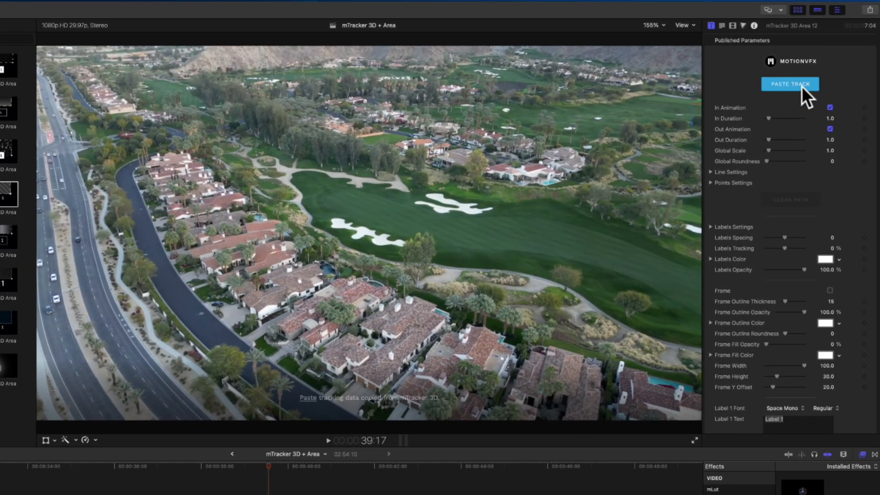
pyautogui.click(804, 82)
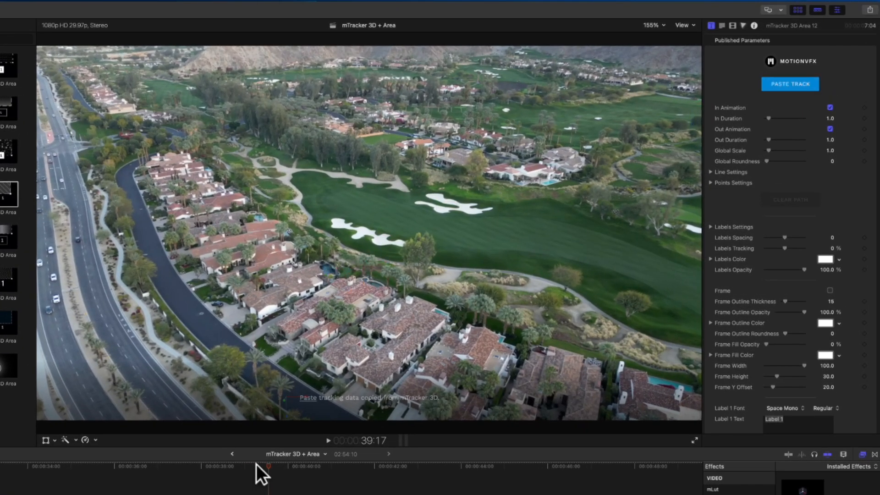
pyautogui.click(98, 476)
pyautogui.moveTo(98, 477); pyautogui.dragTo(259, 472)
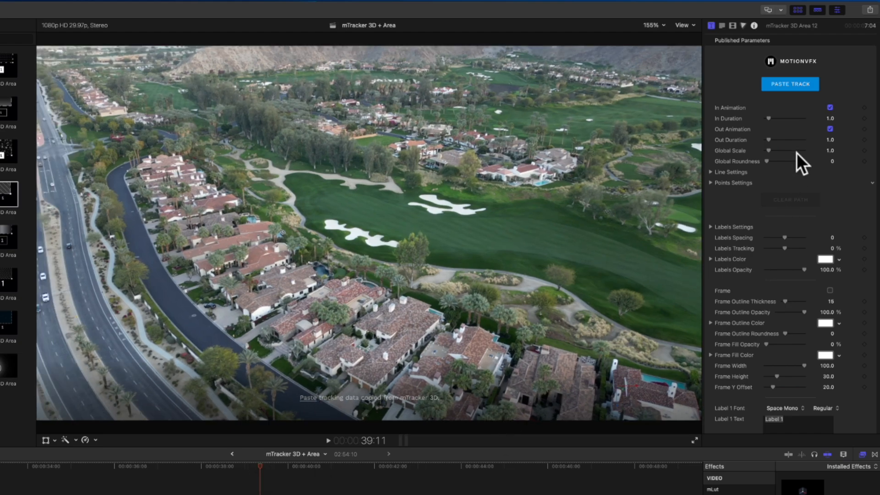
pyautogui.click(800, 81)
pyautogui.click(800, 81)
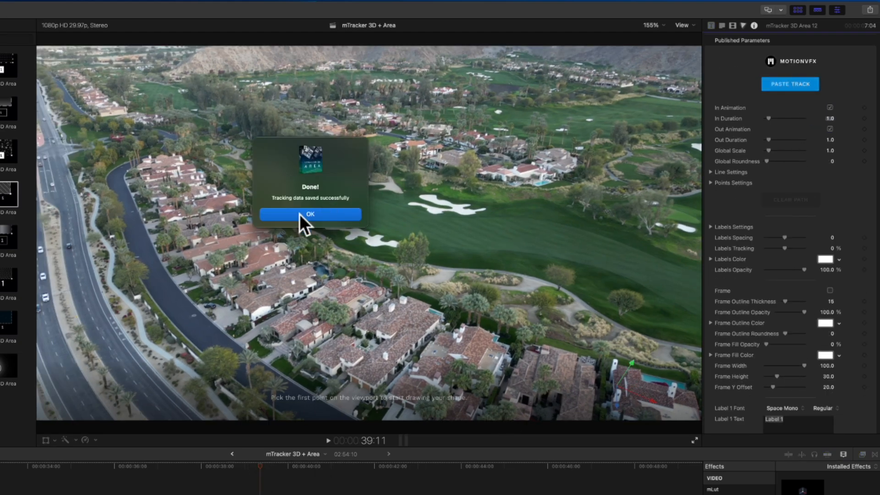
pyautogui.click(310, 213)
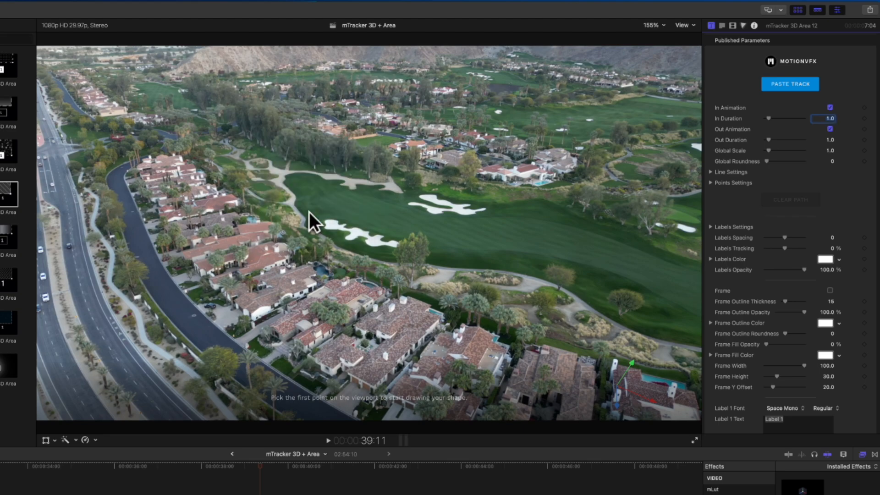
# Draw a closed eleven-point area path around the golf fairway at the 35:28 frame.
pyautogui.click(344, 228)
pyautogui.click(213, 468)
pyautogui.moveTo(214, 467); pyautogui.dragTo(111, 463)
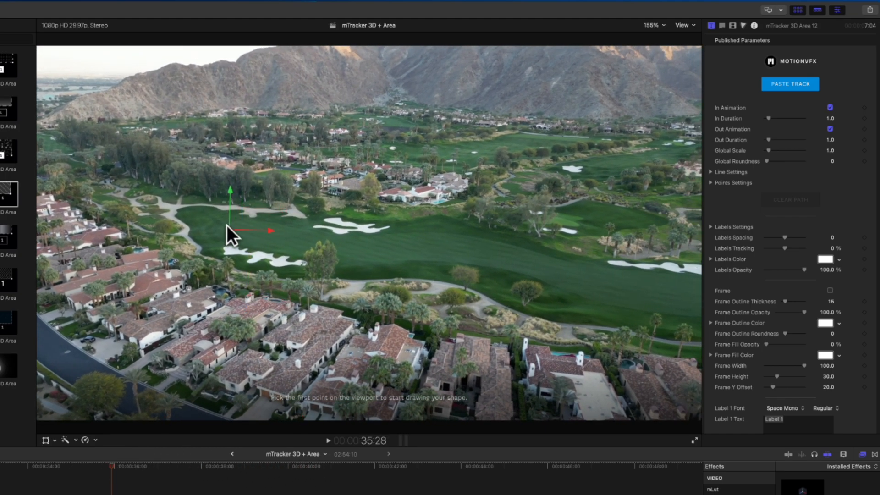
pyautogui.click(224, 223)
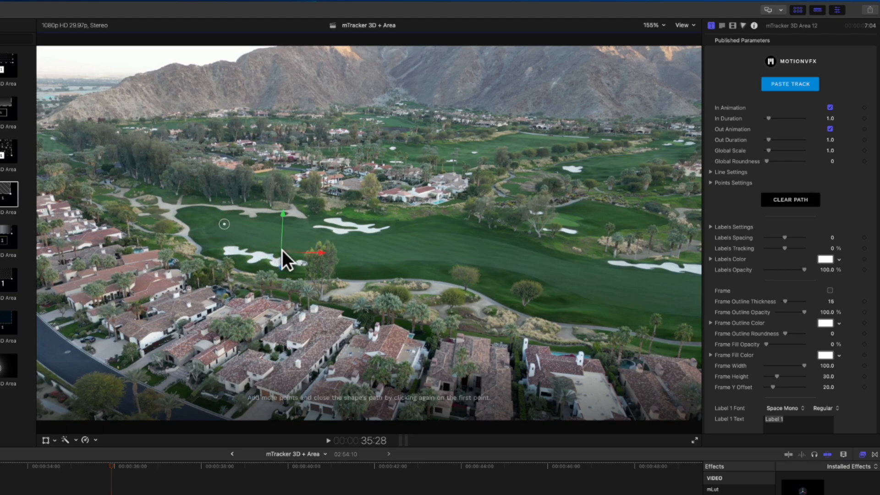
pyautogui.click(359, 261)
pyautogui.click(445, 260)
pyautogui.click(547, 280)
pyautogui.click(619, 304)
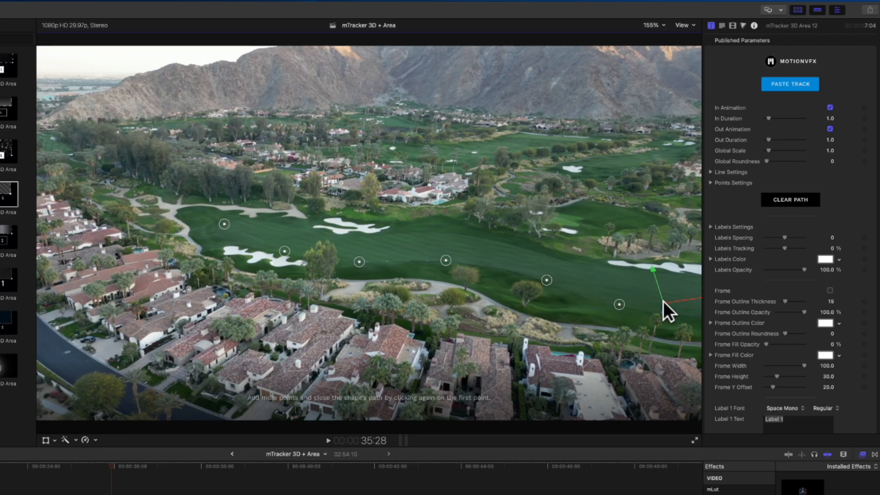
pyautogui.click(657, 273)
pyautogui.click(546, 255)
pyautogui.click(456, 234)
pyautogui.click(355, 235)
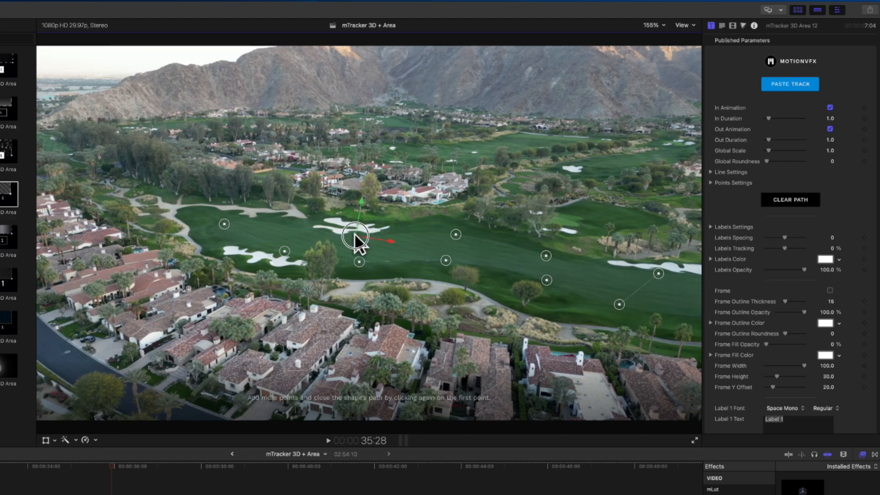
pyautogui.click(283, 224)
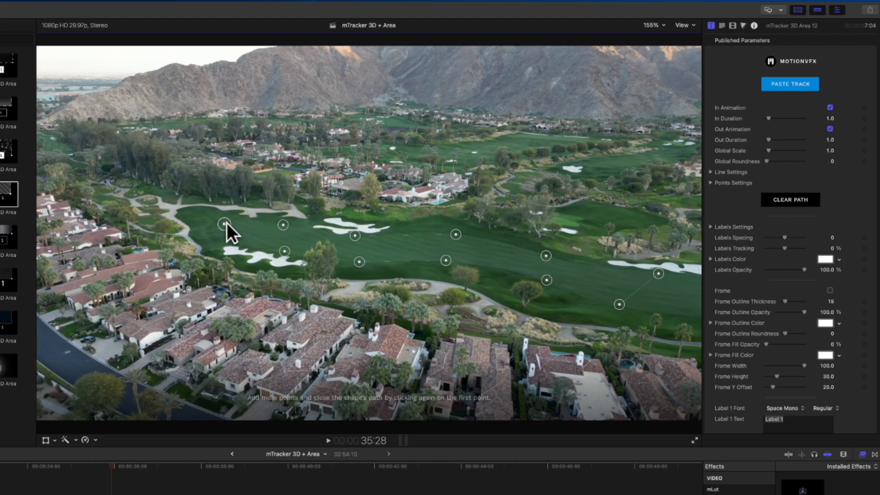
pyautogui.click(224, 224)
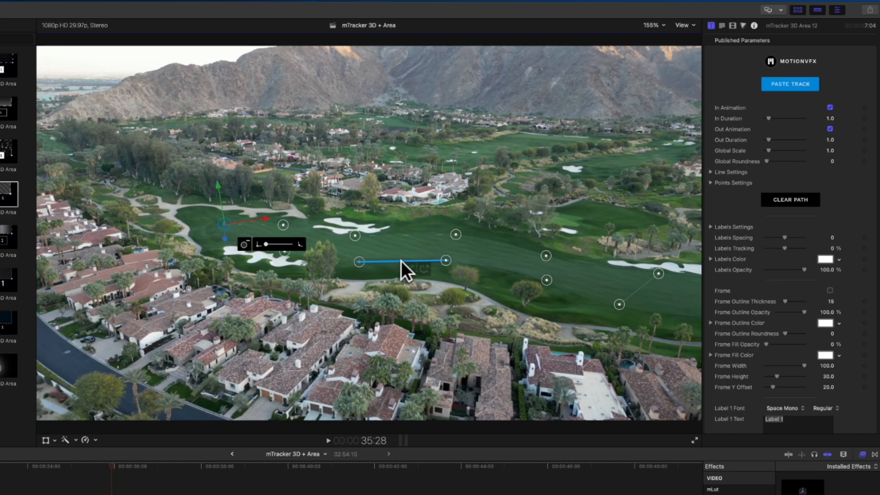
# Play the title from its start to examine how the fairway area animates and follows the camera.
pyautogui.moveTo(115, 474)
pyautogui.mouseDown()
pyautogui.moveTo(237, 470)
pyautogui.moveTo(106, 468)
pyautogui.mouseUp()
pyautogui.press('space')
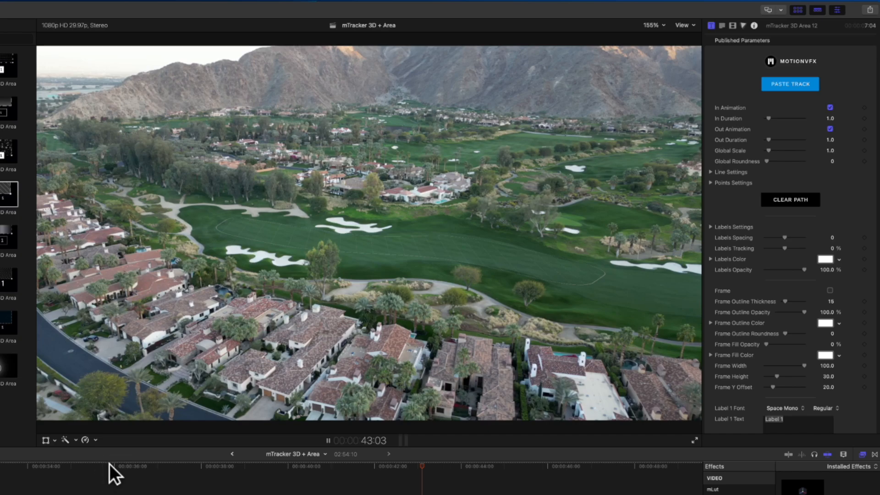
pyautogui.click(109, 463)
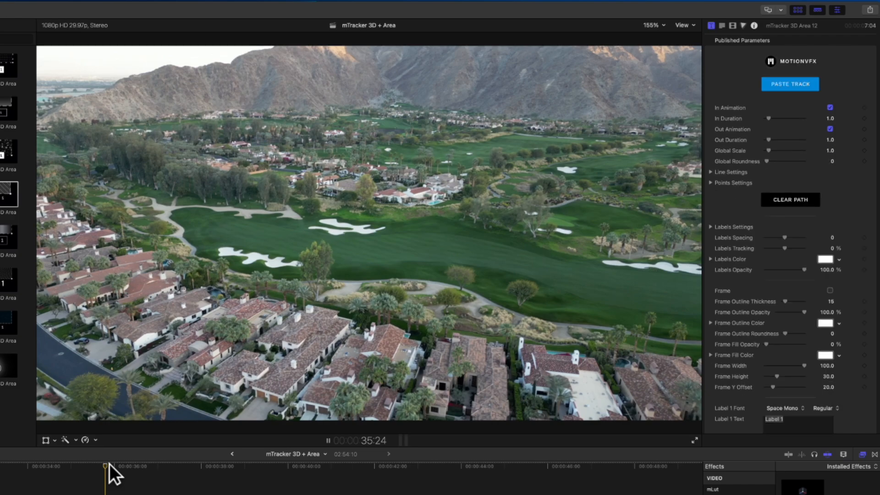
pyautogui.press('space')
pyautogui.press('space')
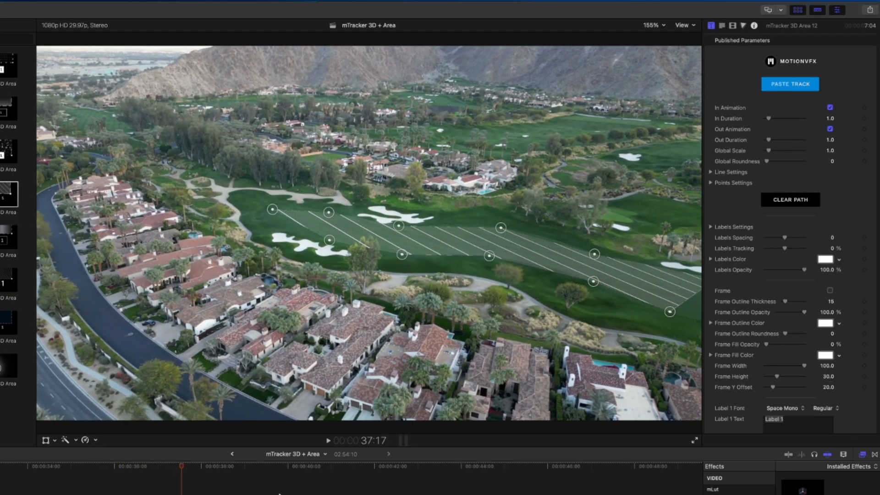
# Add a point to the path's left end, pull it outward, and set Global Roundness to 0.71.
pyautogui.moveTo(301, 223)
pyautogui.click(305, 229)
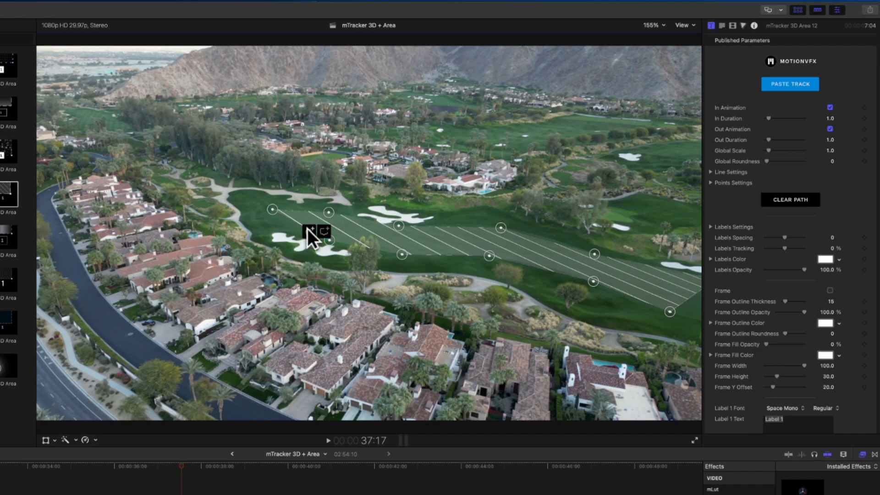
pyautogui.moveTo(303, 222); pyautogui.dragTo(268, 224)
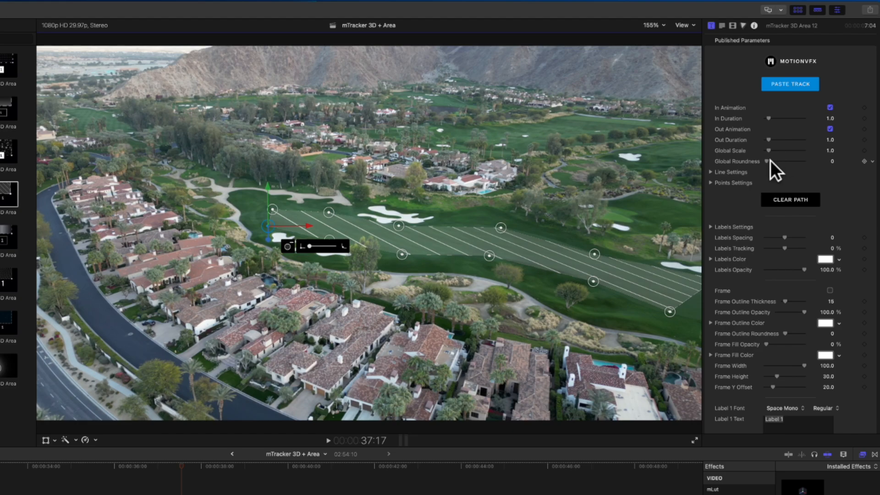
pyautogui.moveTo(769, 162); pyautogui.dragTo(795, 160)
# Play the shot to examine the rounded fairway area, returning to the 38:22 frame.
pyautogui.click(194, 467)
pyautogui.moveTo(194, 467)
pyautogui.mouseDown()
pyautogui.moveTo(294, 467)
pyautogui.moveTo(202, 472)
pyautogui.mouseUp()
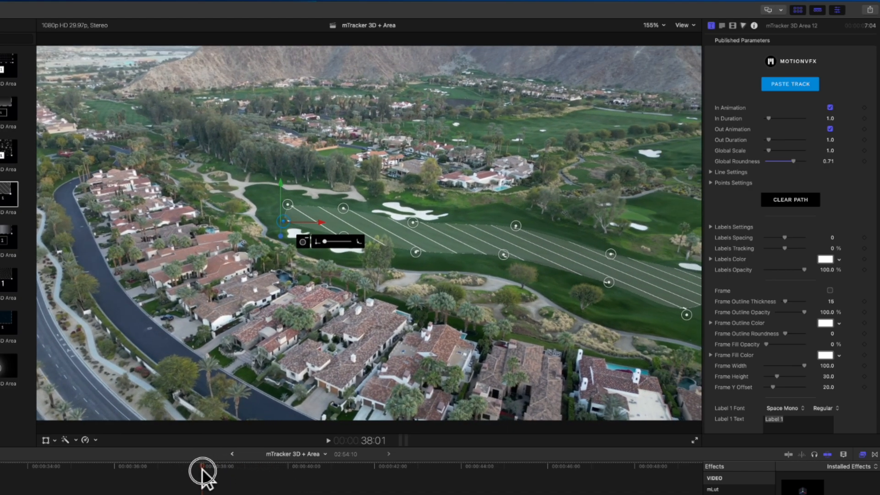
pyautogui.press('space')
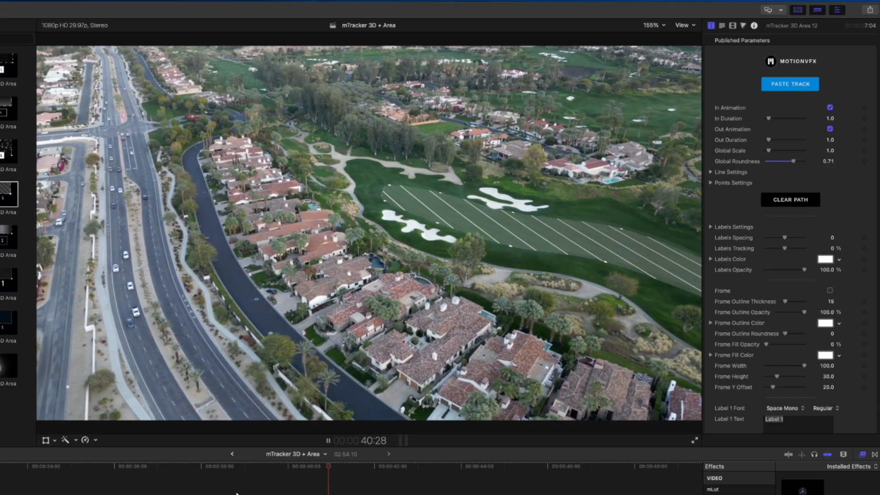
pyautogui.click(232, 464)
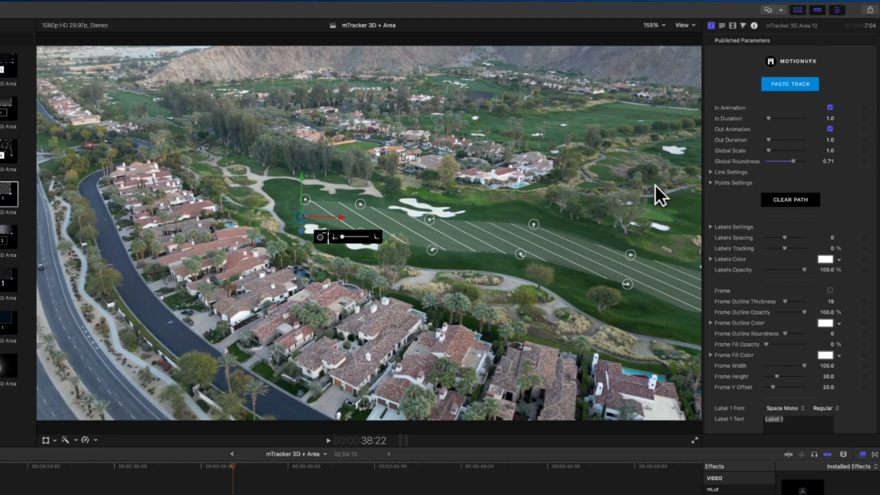
# Set the solid line color of the fairway area to yellow in its Line Settings.
pyautogui.click(710, 172)
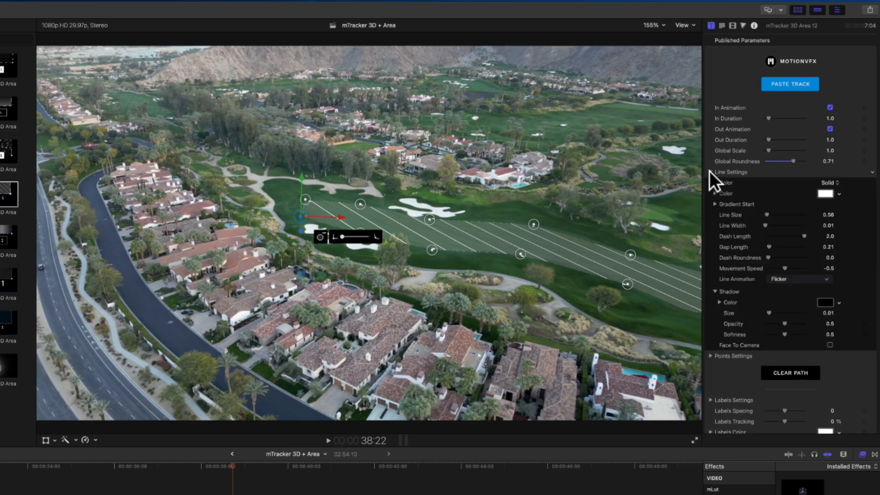
pyautogui.click(839, 194)
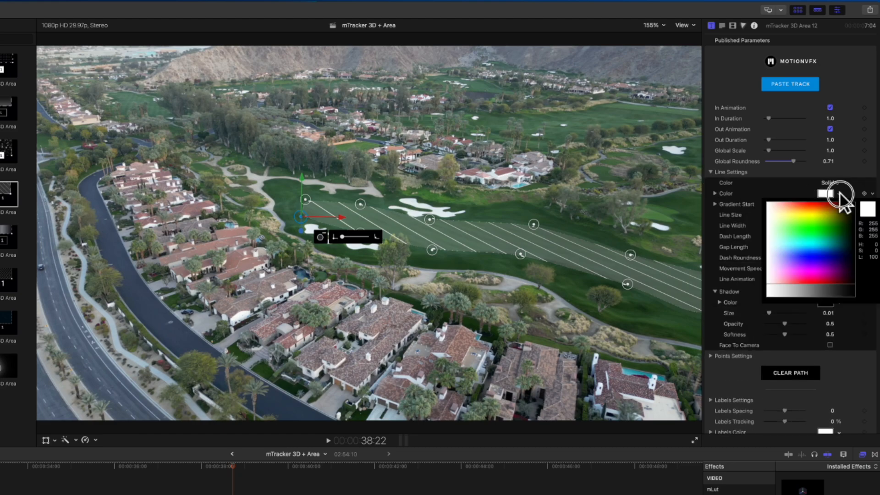
pyautogui.click(819, 215)
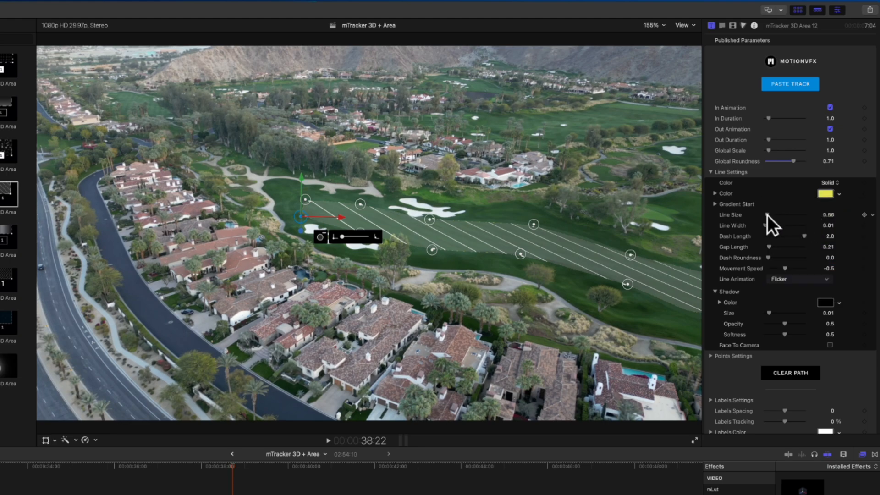
# Set the area's Line Size to 4.5, Gap Length and Movement Speed to 0, and Line Animation to None.
pyautogui.moveTo(768, 214); pyautogui.dragTo(739, 248)
pyautogui.moveTo(802, 236); pyautogui.dragTo(808, 235)
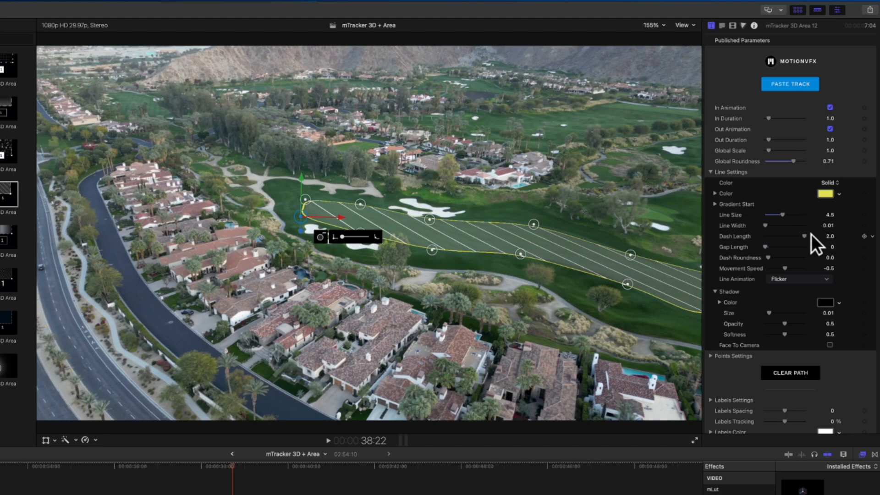
pyautogui.click(830, 269)
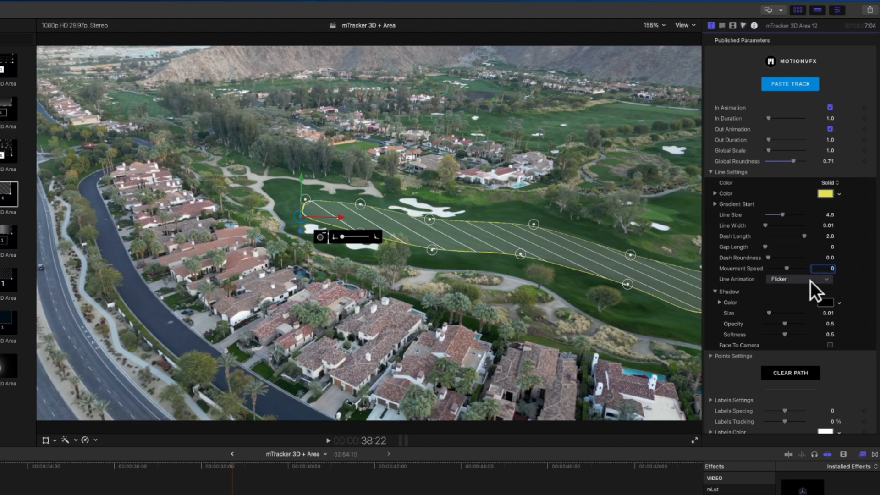
pyautogui.click(810, 280)
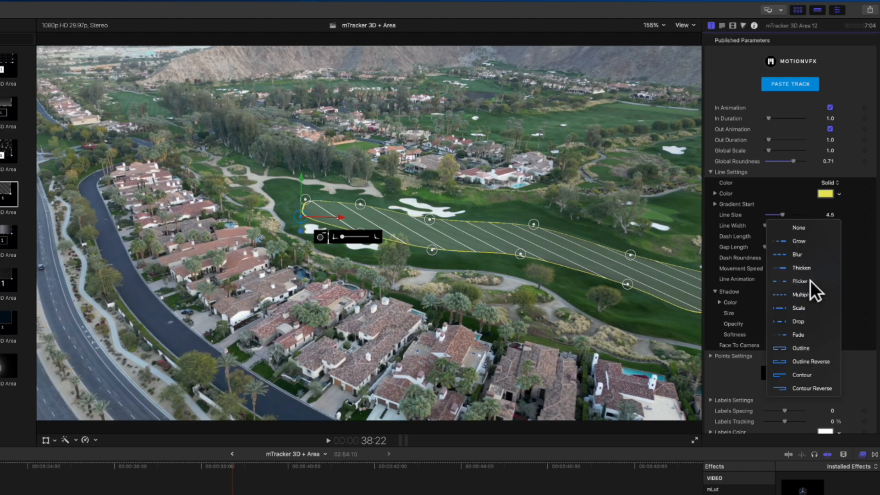
pyautogui.click(802, 228)
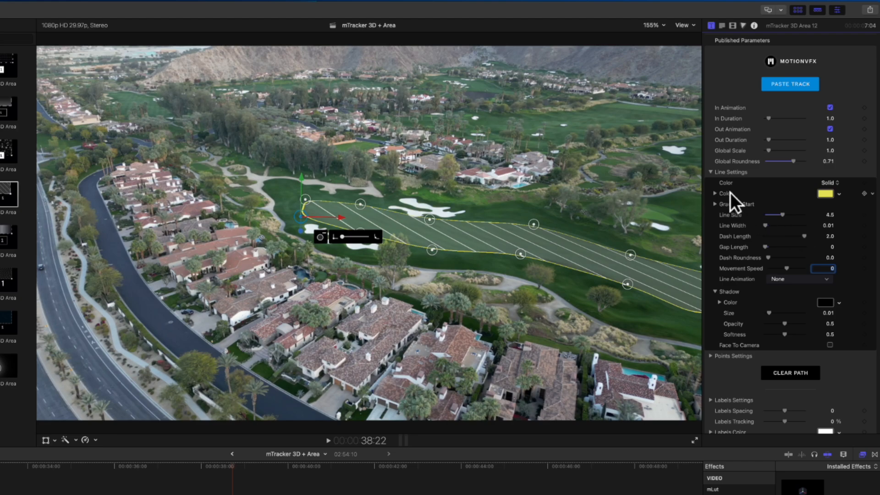
pyautogui.click(709, 172)
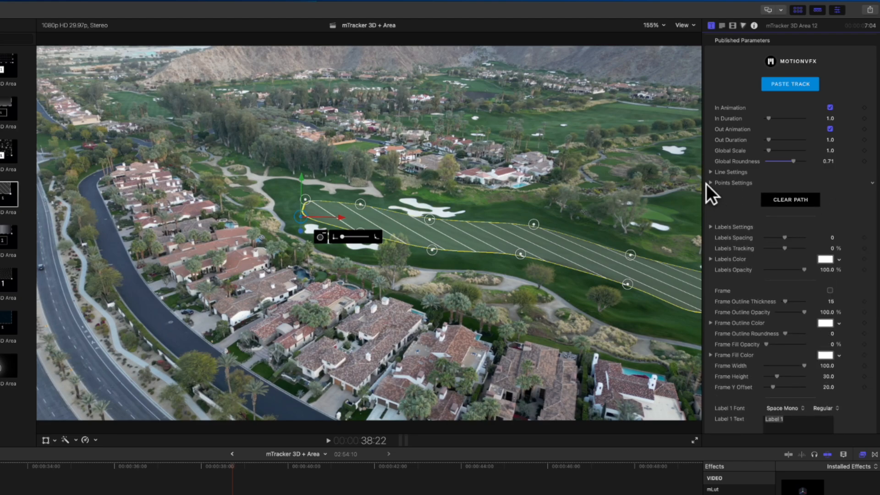
# Open the Points Settings and play the shot from 38:23 to examine the continuous yellow outline.
pyautogui.click(711, 183)
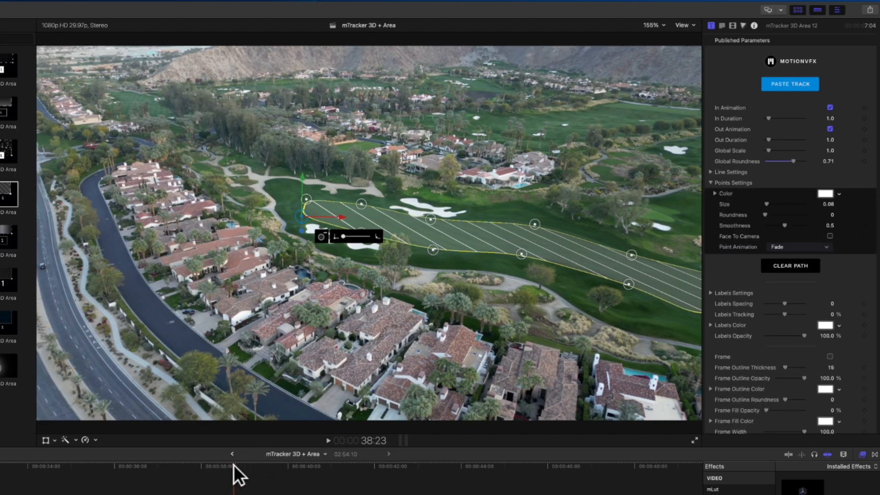
pyautogui.press('space')
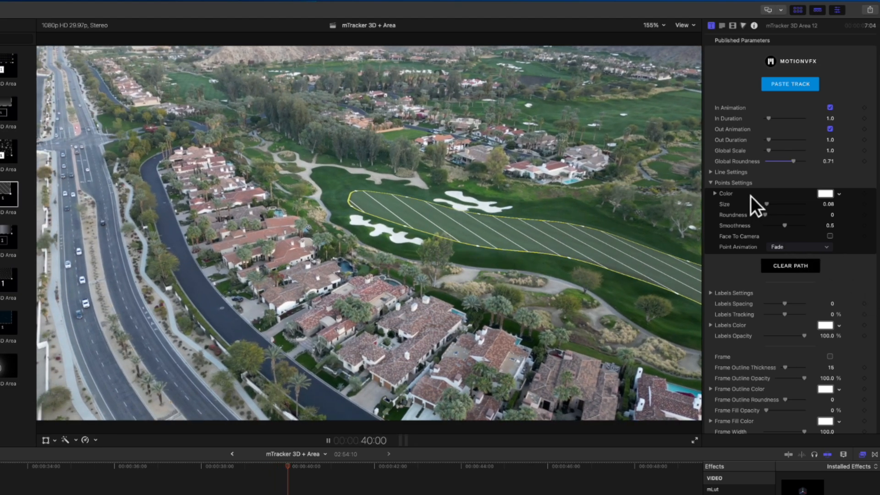
pyautogui.press('space')
# Set the path points' Roundness to 1.0, turn on Face To Camera, and set their Size to 0.46.
pyautogui.moveTo(766, 202); pyautogui.dragTo(738, 204)
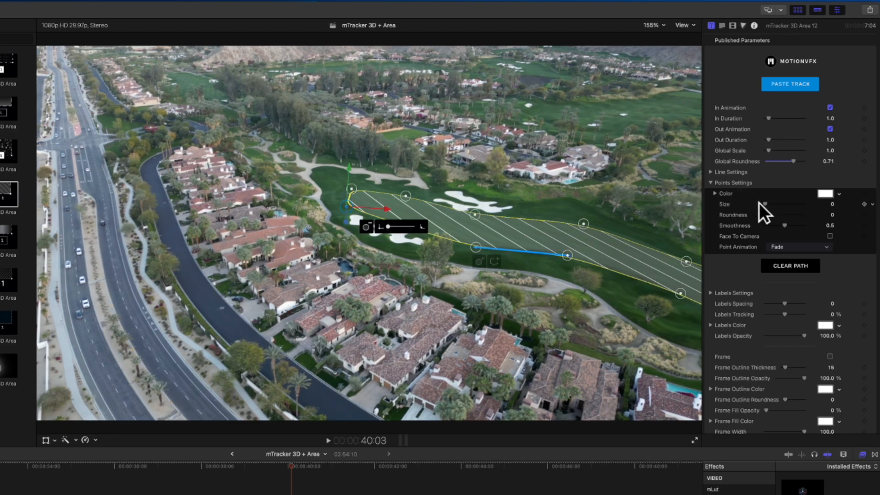
pyautogui.moveTo(766, 204); pyautogui.dragTo(816, 212)
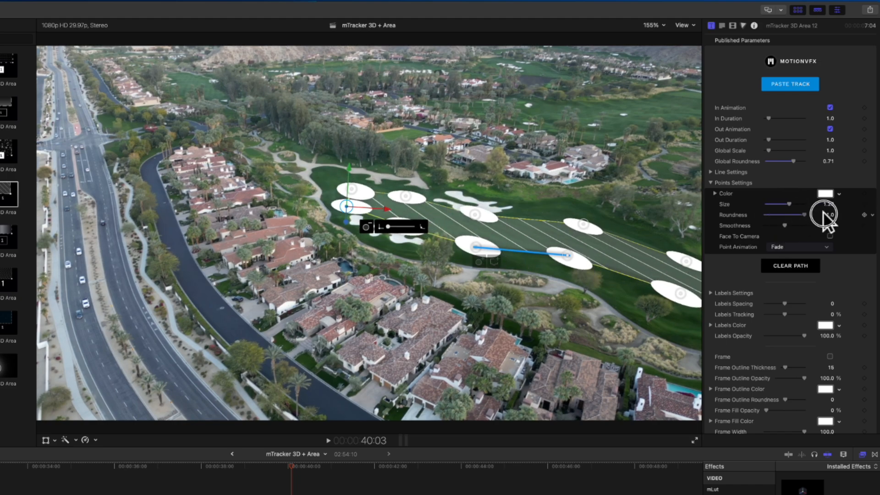
pyautogui.click(830, 236)
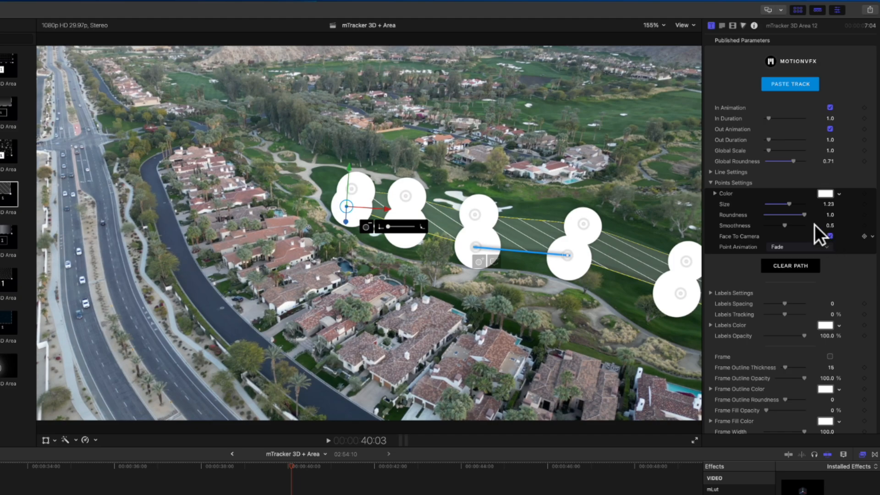
pyautogui.moveTo(802, 214); pyautogui.dragTo(773, 204)
# Color the path points dark red, then set their Size to 0 and close the Points Settings.
pyautogui.click(841, 193)
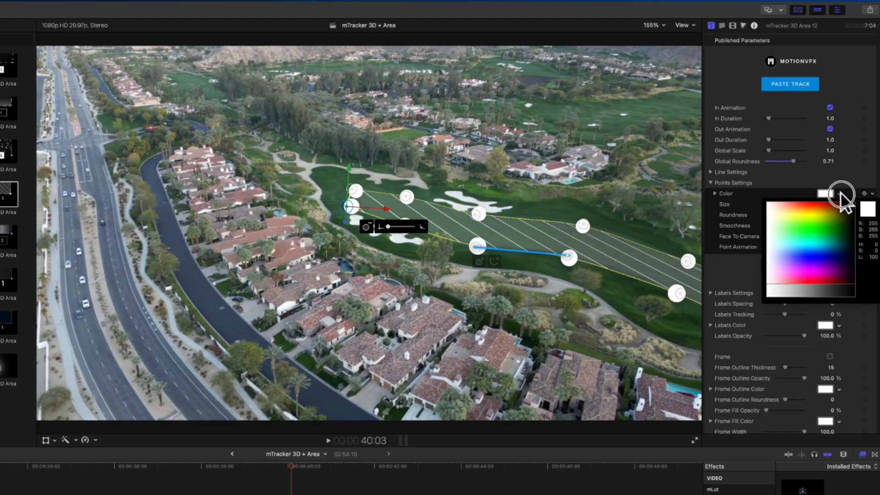
pyautogui.click(841, 202)
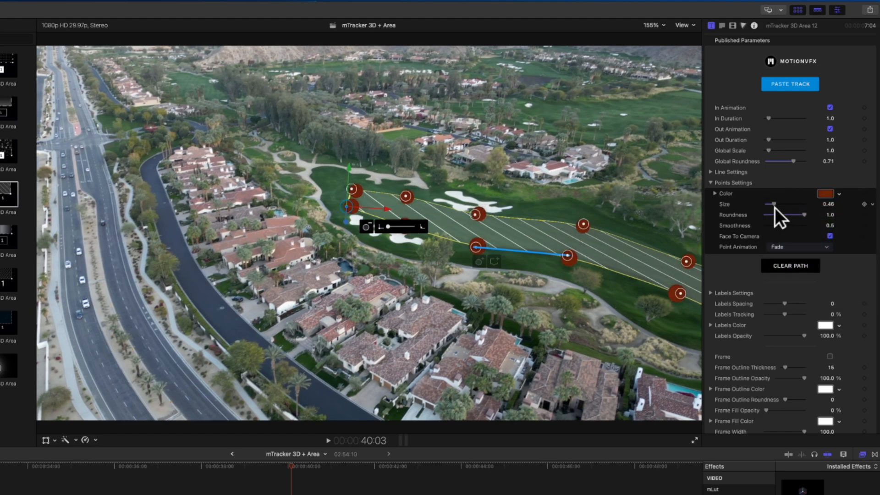
pyautogui.moveTo(769, 203); pyautogui.dragTo(738, 201)
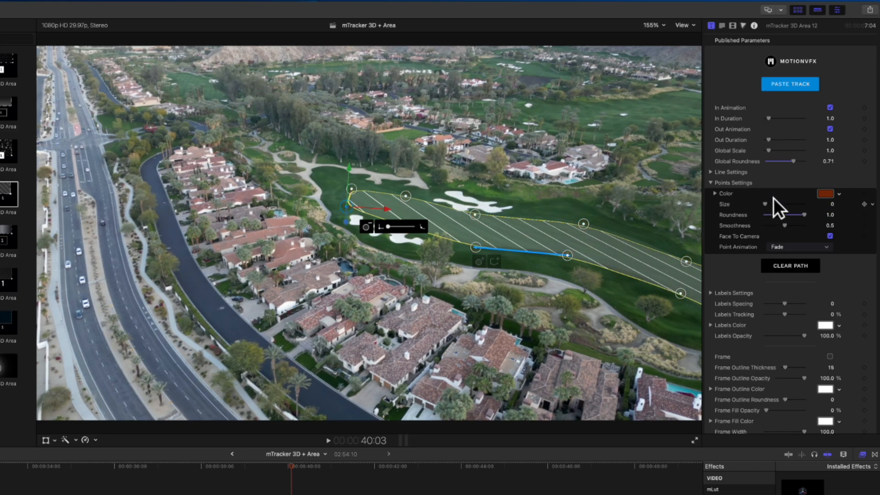
pyautogui.click(710, 182)
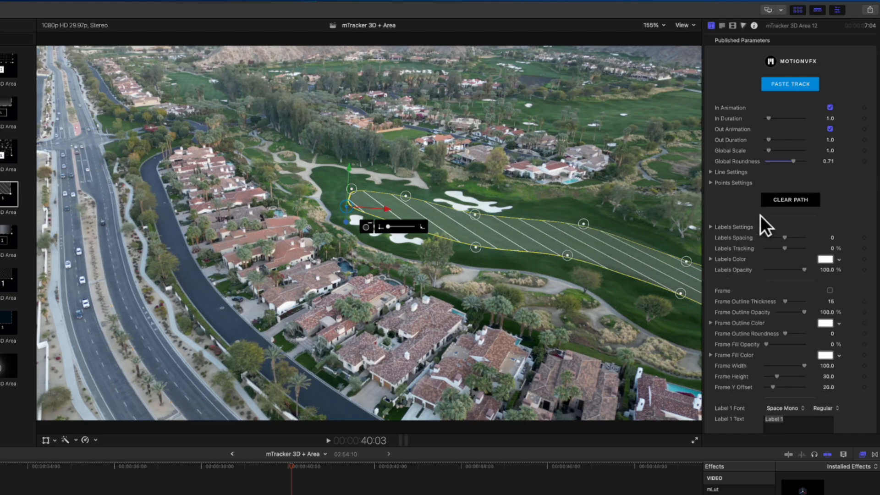
# Assign Label 1 to the middle segment of the fairway's upper edge and set Labels Spacing to -4.0.
pyautogui.scroll(-1, 754, 219)
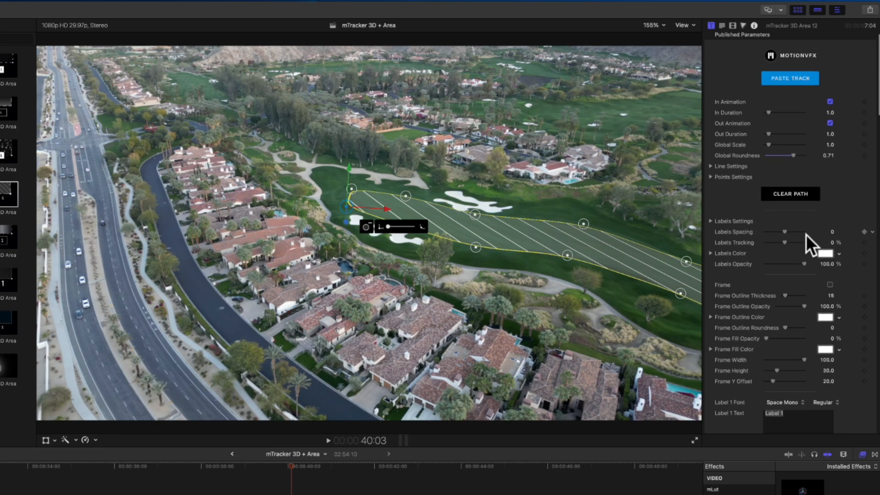
pyautogui.click(515, 215)
pyautogui.click(539, 224)
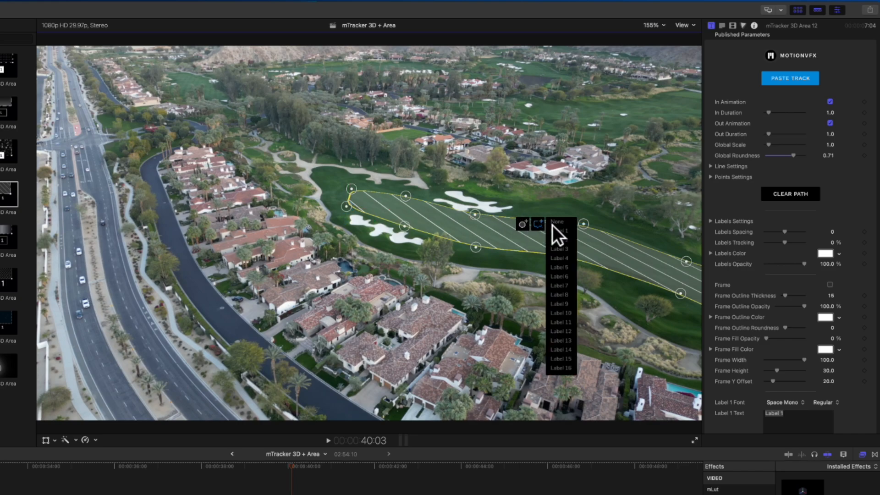
pyautogui.click(560, 229)
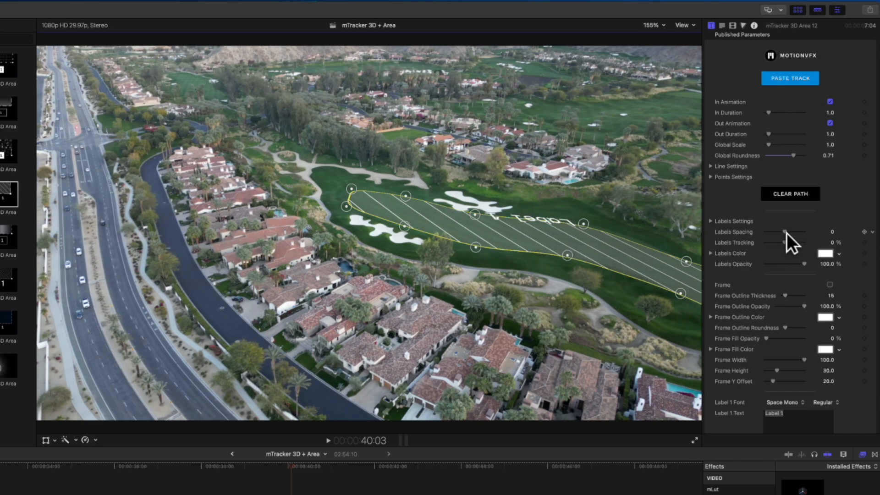
pyautogui.moveTo(785, 231); pyautogui.dragTo(783, 232)
# Change the Label 1 text to Fairway.
pyautogui.scroll(-3, 765, 249)
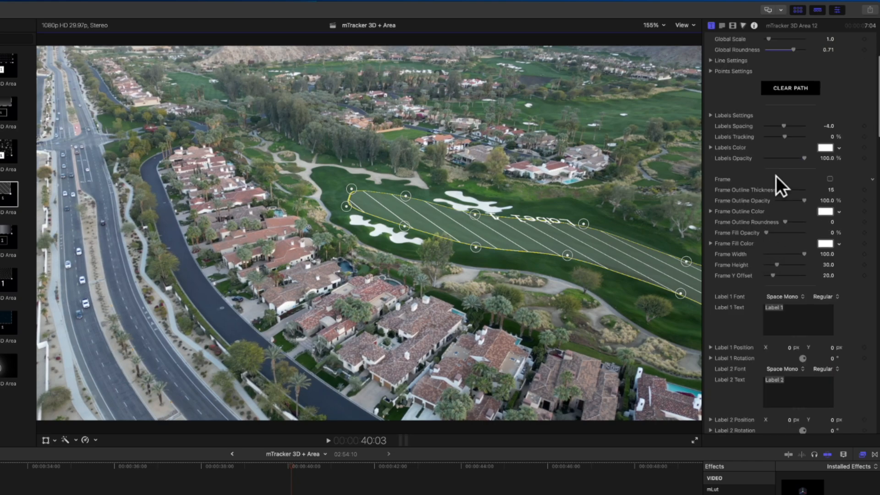
pyautogui.scroll(-4, 776, 188)
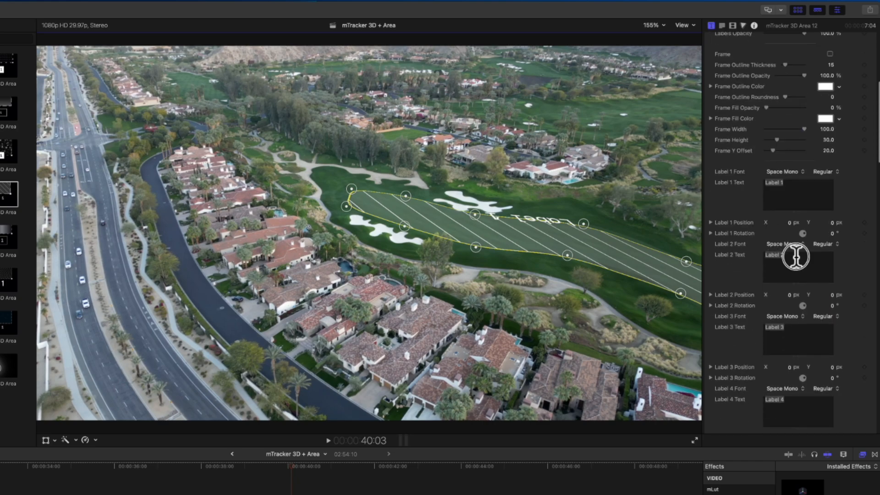
pyautogui.moveTo(794, 182); pyautogui.dragTo(746, 185)
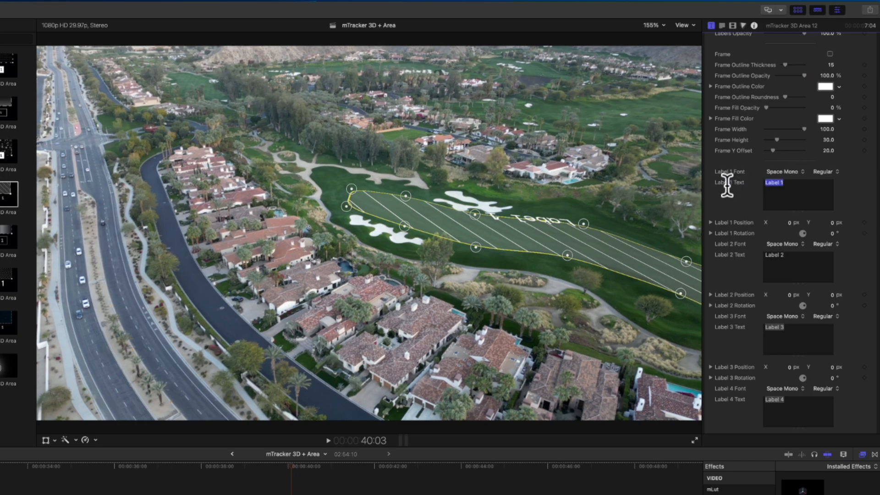
pyautogui.write('Fairway')
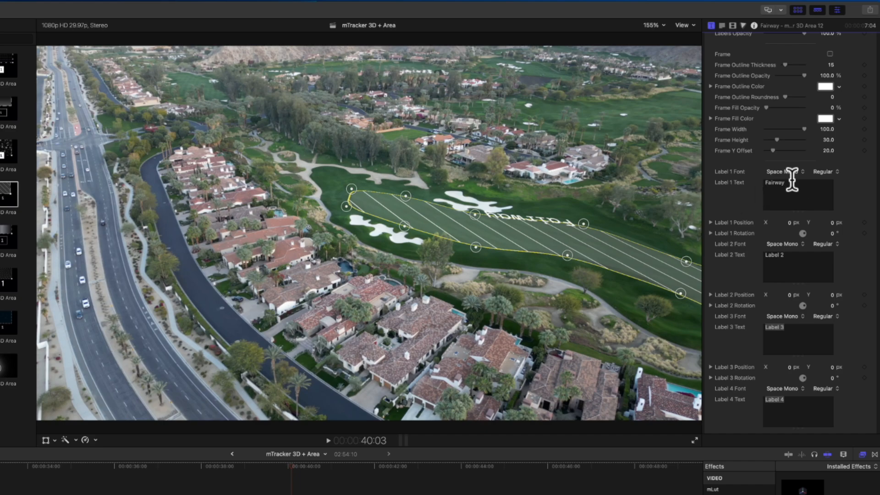
# Rotate Label 1 to X -99.7°, Y 1.3°, Z -181.5° and position it at X -0.25, Y -1.2, Z 1.83 px.
pyautogui.click(711, 233)
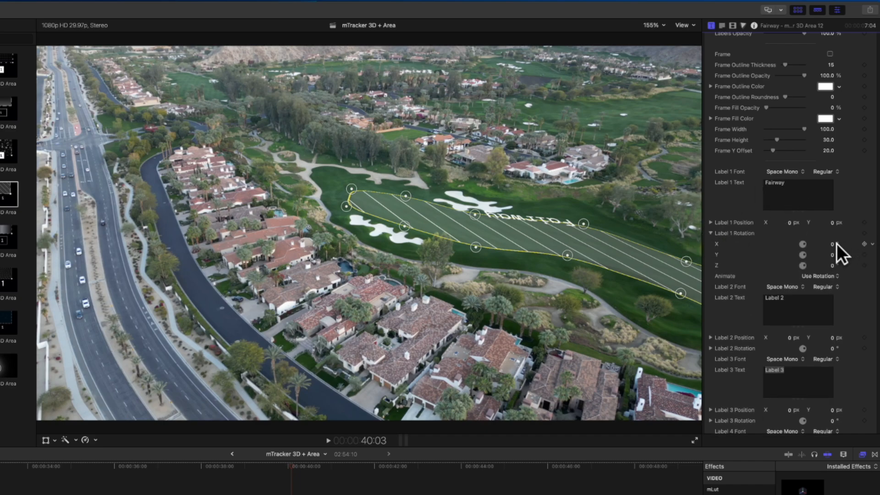
pyautogui.moveTo(833, 266); pyautogui.dragTo(832, 266)
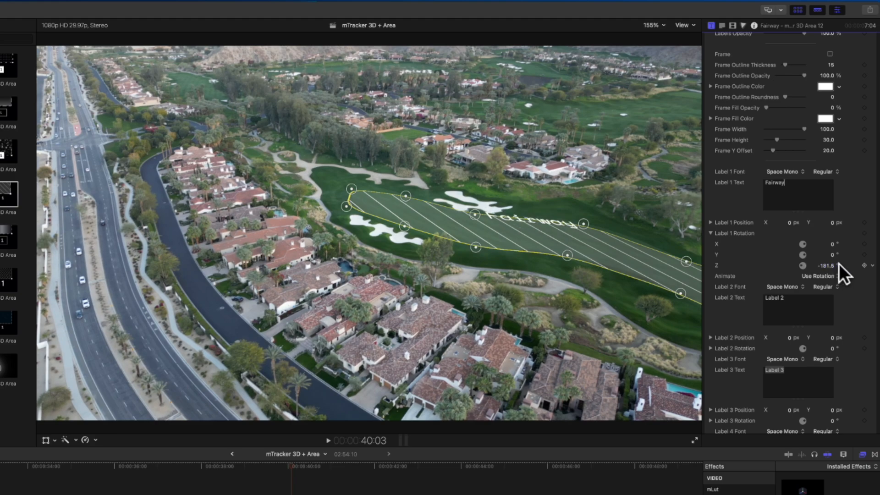
pyautogui.click(833, 255)
pyautogui.moveTo(833, 255); pyautogui.dragTo(791, 227)
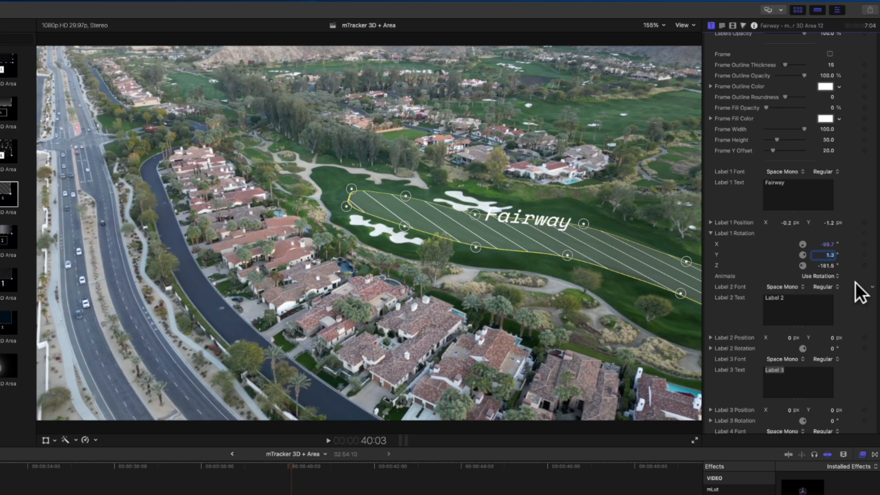
pyautogui.click(711, 222)
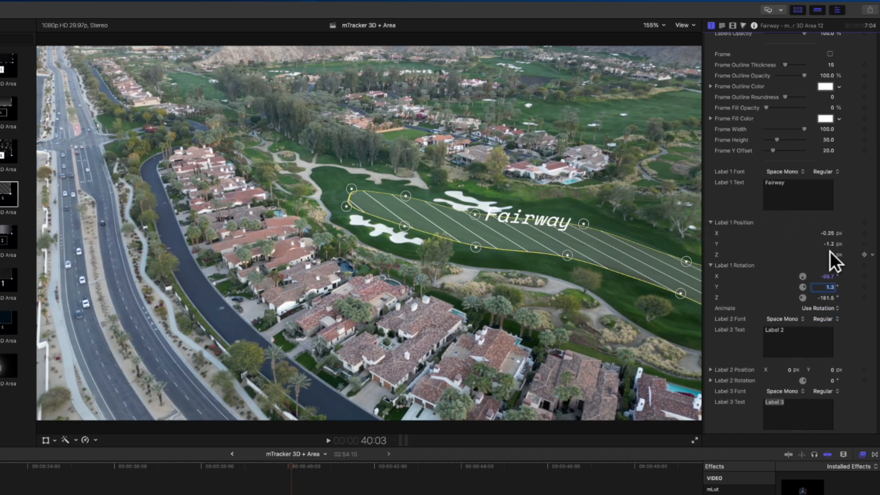
pyautogui.moveTo(832, 254); pyautogui.dragTo(832, 254)
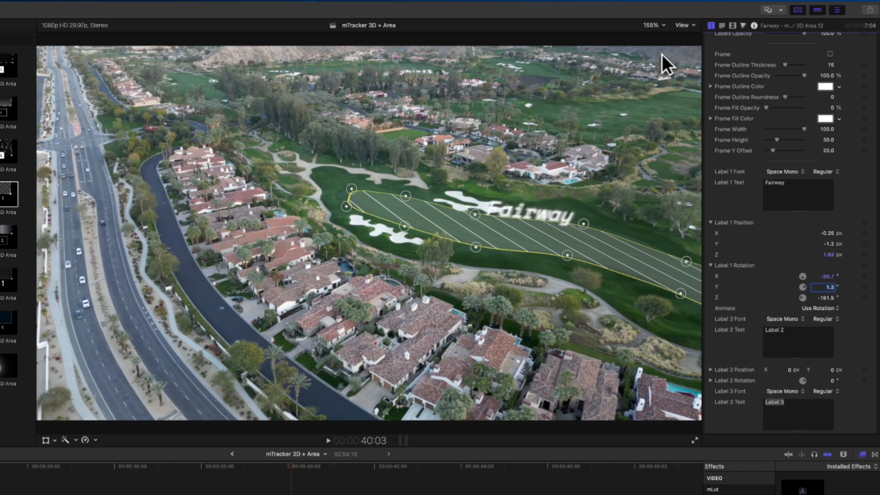
pyautogui.click(660, 26)
pyautogui.click(662, 24)
pyautogui.click(690, 26)
pyautogui.click(689, 26)
# Play the shot to examine how the Fairway label follows the camera, returning to the 38:14 frame.
pyautogui.press('space')
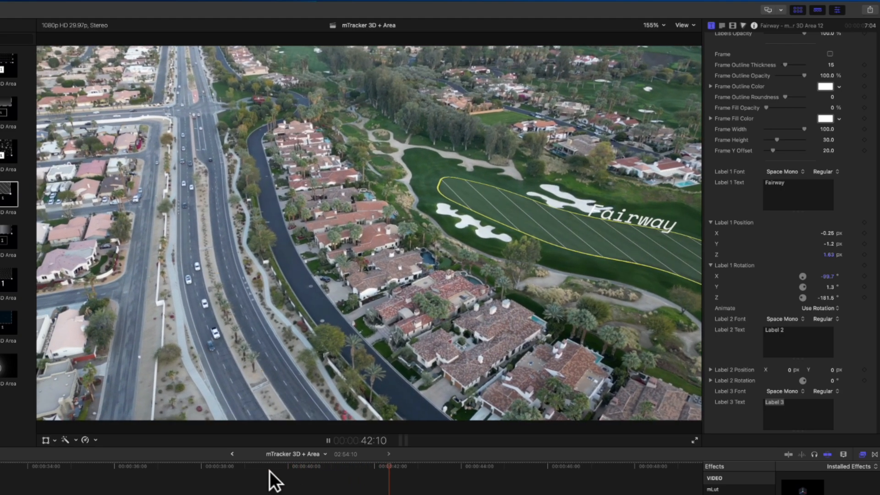
pyautogui.click(222, 465)
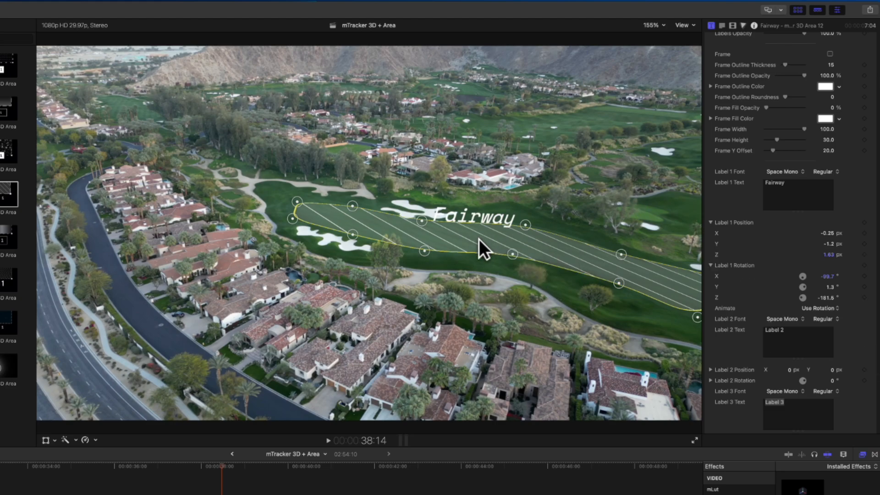
# Set the area's Fill Mode to Solid with Fill Design Opacity at 42.9% and a golden-brown Fill Solid Color.
pyautogui.scroll(-10, 774, 249)
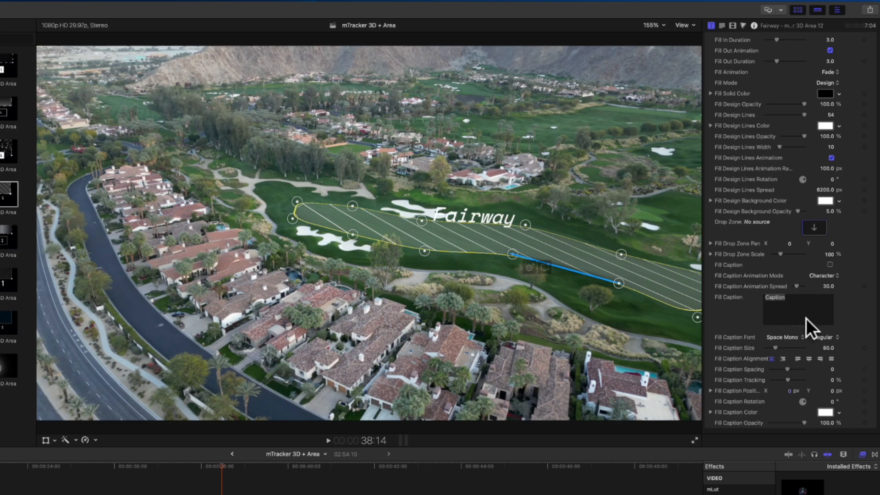
pyautogui.scroll(2, 763, 236)
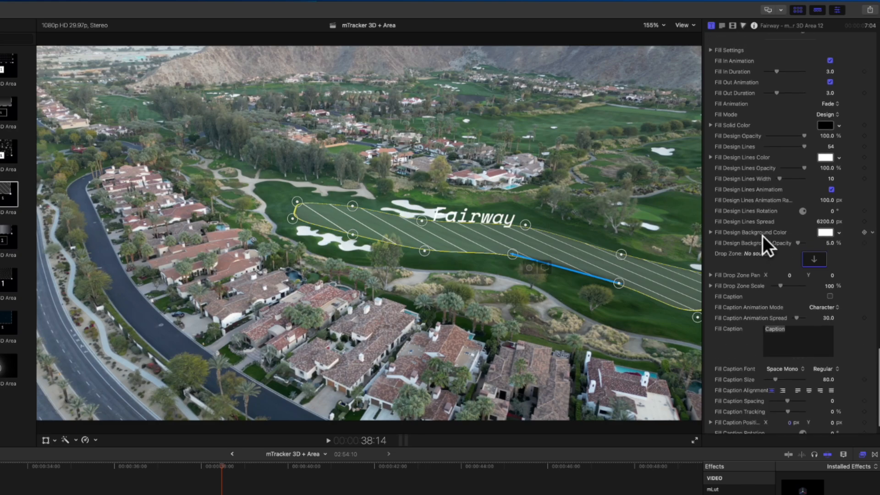
pyautogui.scroll(1, 762, 236)
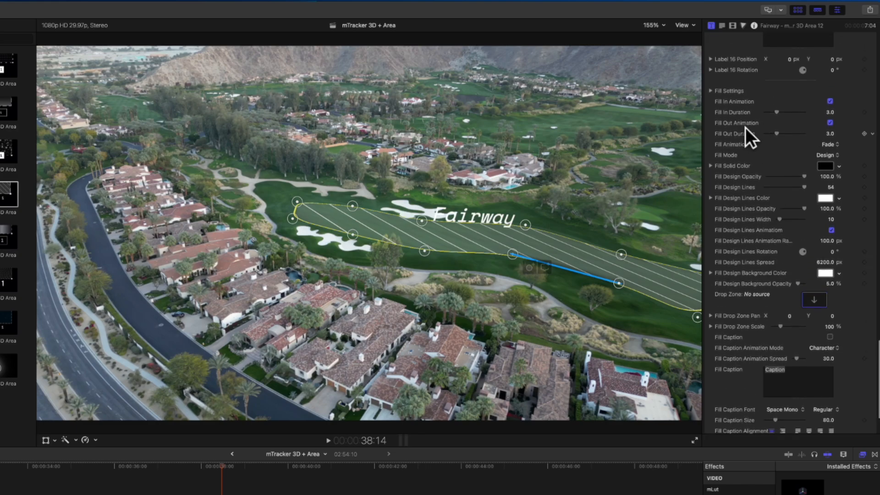
pyautogui.click(826, 154)
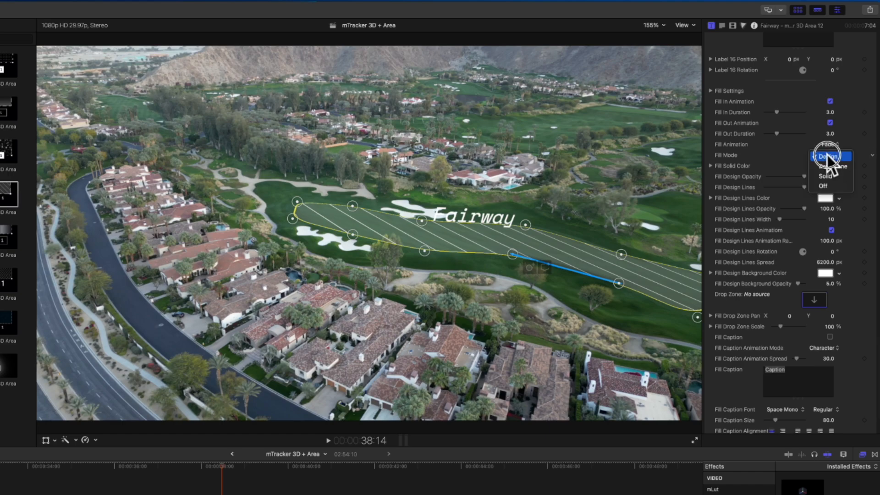
pyautogui.click(828, 176)
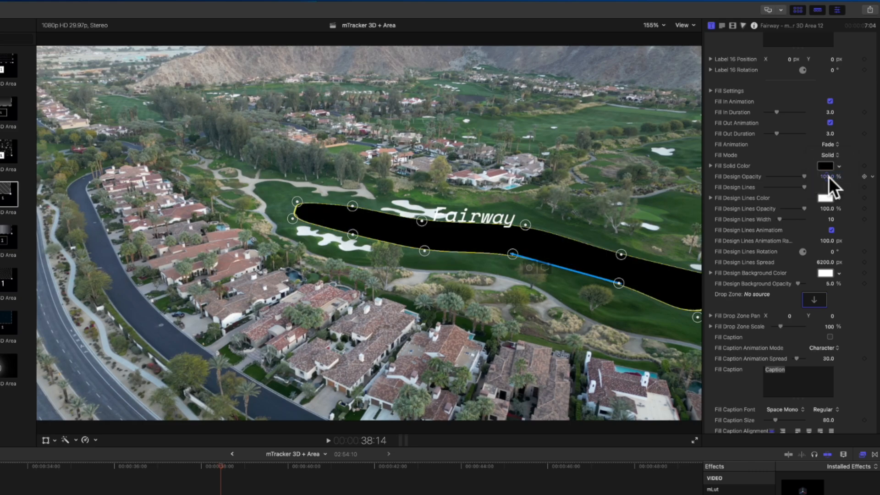
pyautogui.moveTo(801, 179); pyautogui.dragTo(782, 180)
pyautogui.click(839, 167)
pyautogui.moveTo(837, 172); pyautogui.dragTo(829, 184)
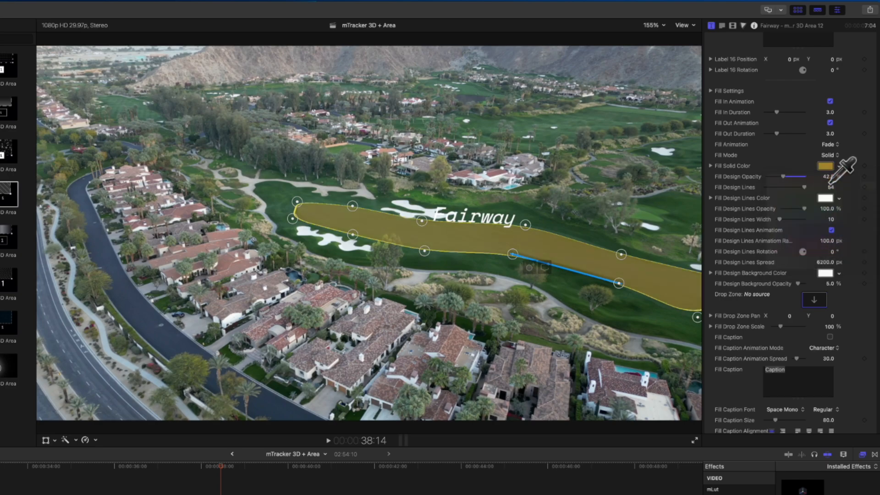
# Try the Drop Zone fill on the fairway area, and set its Fill Mode to Design.
pyautogui.click(833, 152)
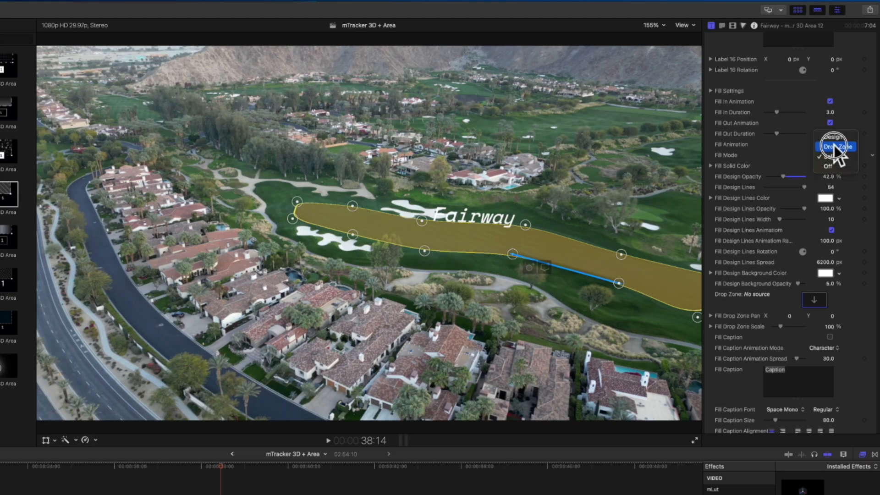
pyautogui.click(834, 145)
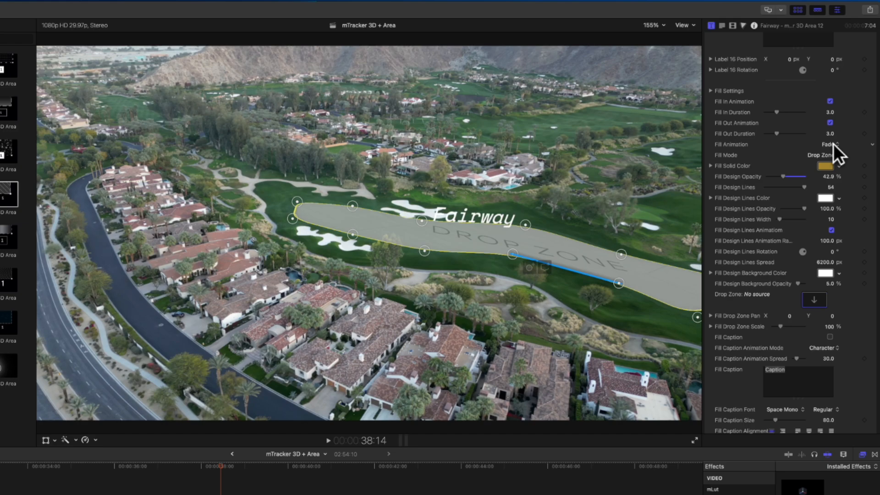
pyautogui.click(833, 144)
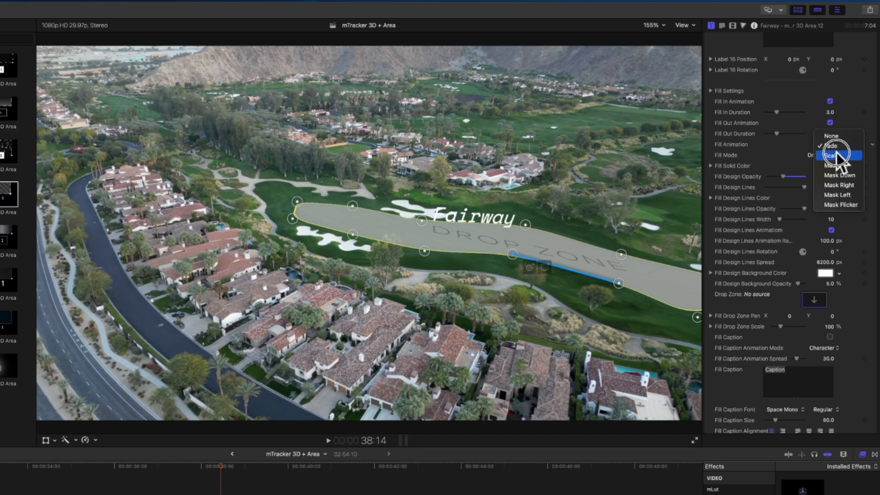
pyautogui.click(833, 146)
pyautogui.click(835, 158)
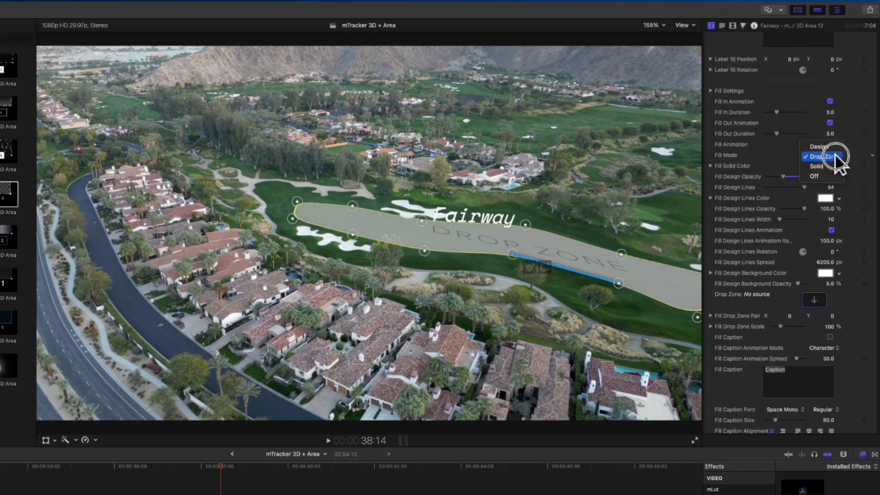
pyautogui.click(835, 143)
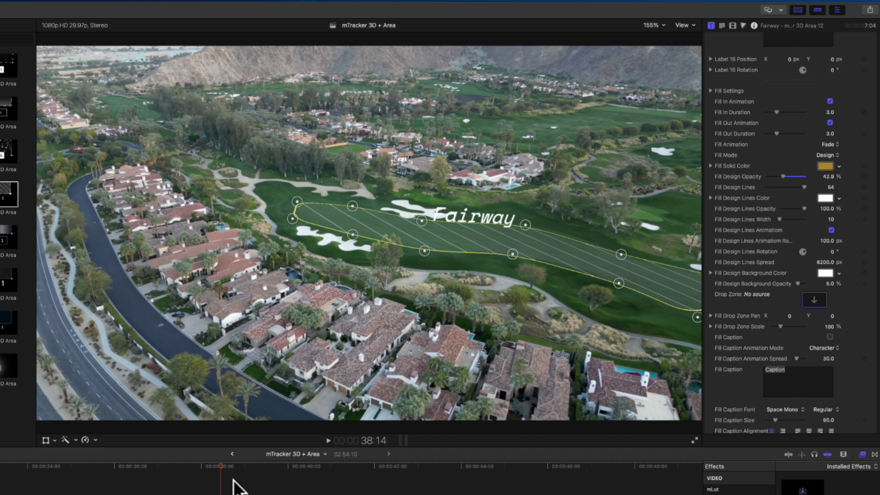
# At 38:13, add a point to the fairway outline near its far-left end and raise it vertically well above the ground.
pyautogui.moveTo(220, 465); pyautogui.dragTo(220, 490)
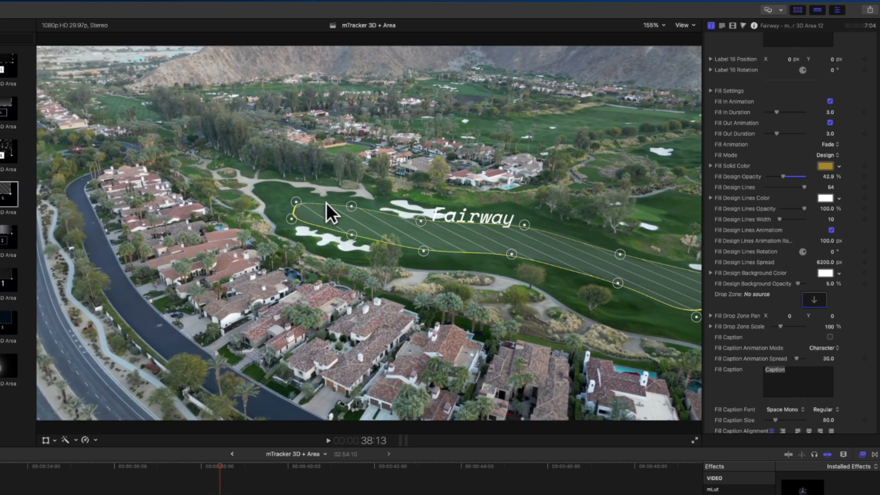
pyautogui.moveTo(330, 205)
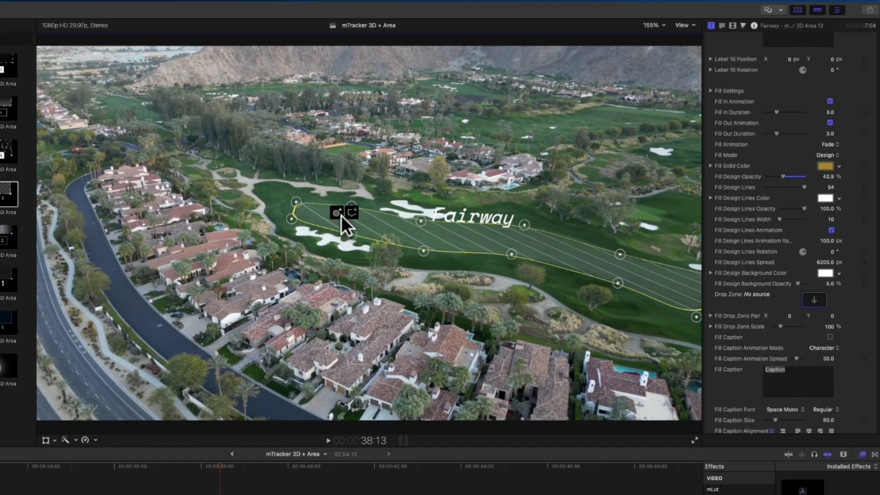
pyautogui.click(334, 212)
pyautogui.click(329, 203)
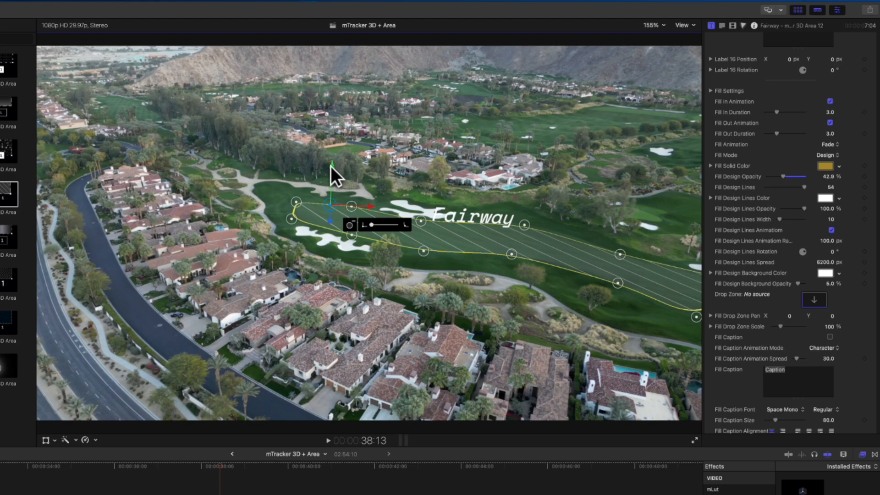
pyautogui.moveTo(332, 166); pyautogui.dragTo(343, 76)
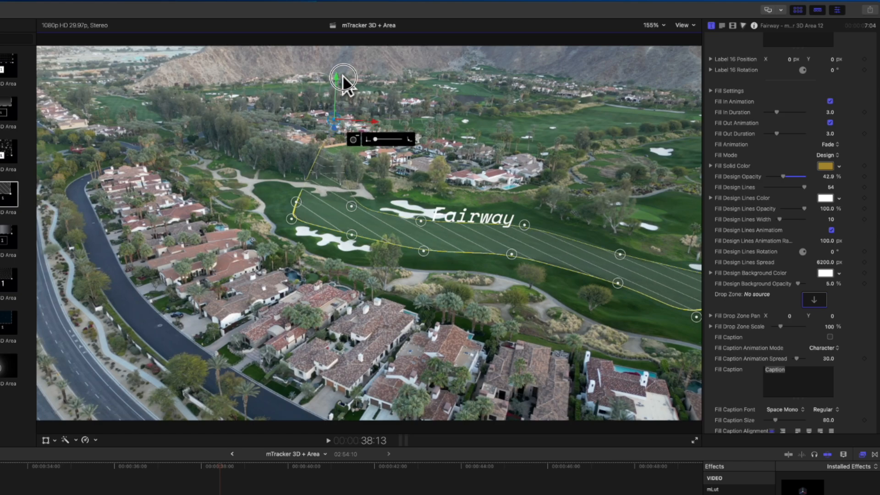
# Play the fairway shot from 37:15 to examine how the outline with the raised point follows the camera.
pyautogui.click(186, 466)
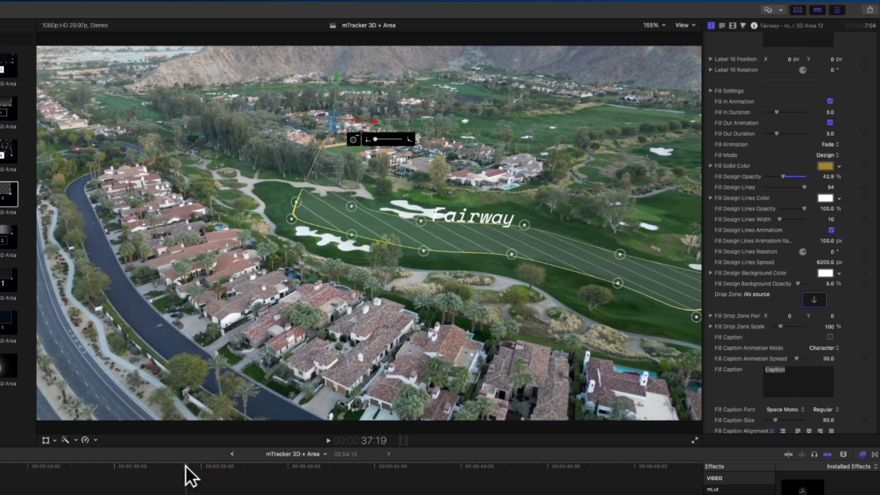
pyautogui.click(179, 466)
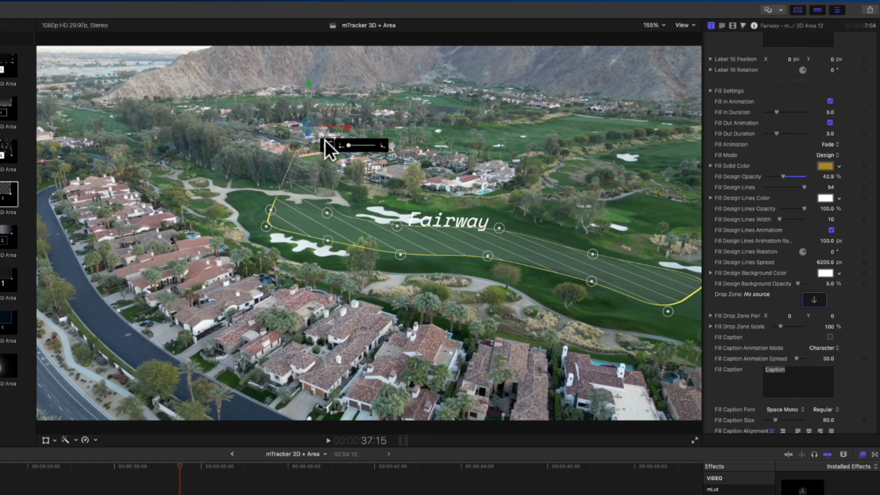
pyautogui.click(179, 467)
pyautogui.press('space')
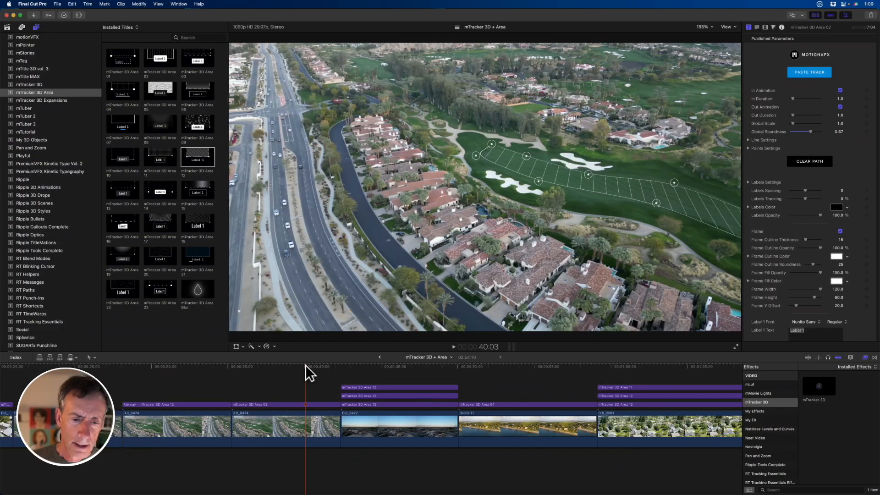
# Inspect the mTracker 3D effect on the DJI_0472 building clip at 42:26 and the lowest mTracker 3D Area 12 title above it.
pyautogui.click(347, 366)
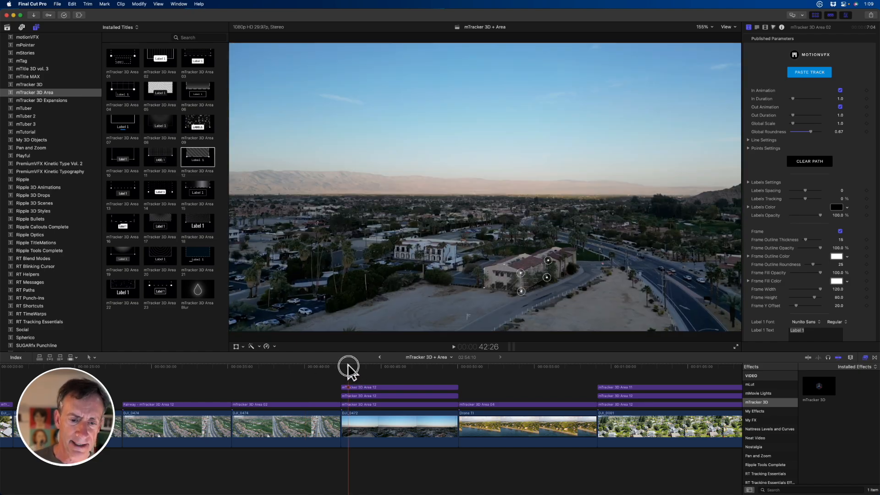
pyautogui.click(359, 387)
pyautogui.click(367, 425)
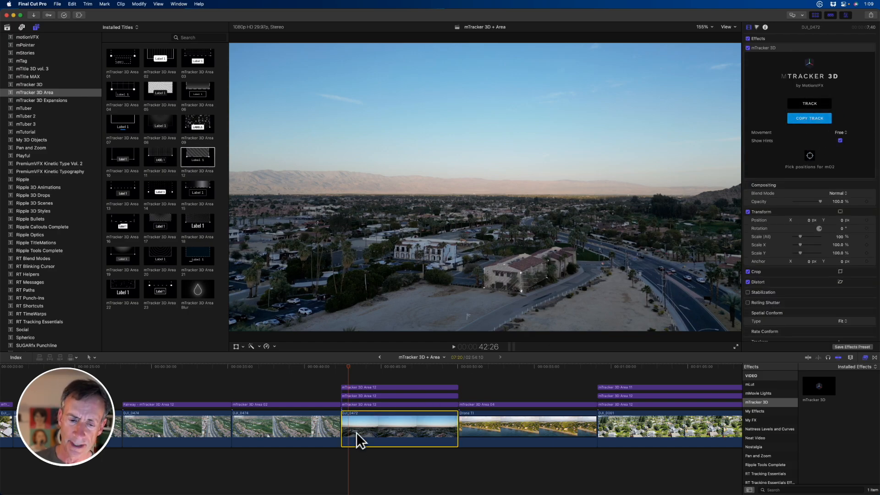
pyautogui.click(361, 404)
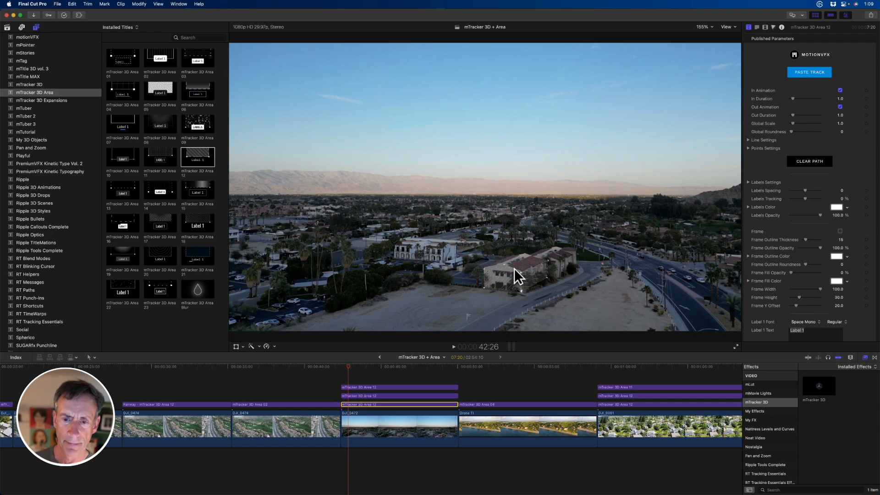
# Play the DJI_0472 shot from 42:12 to examine how the area fills follow the building.
pyautogui.click(341, 366)
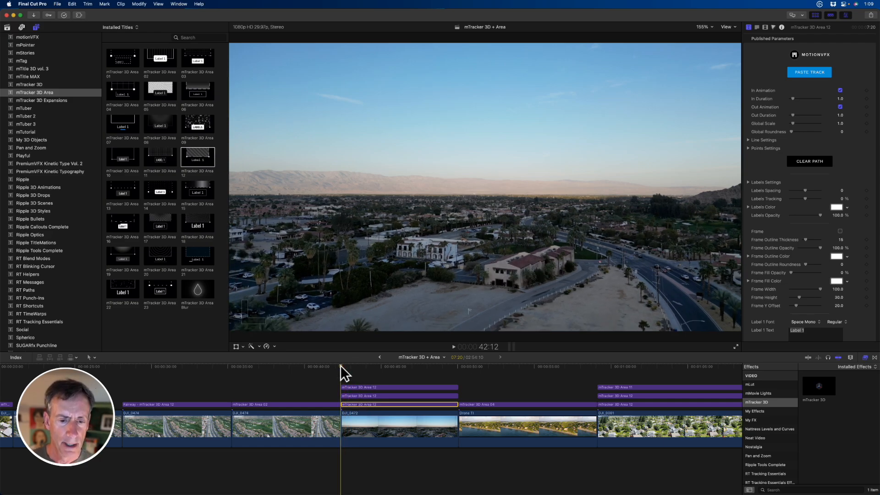
pyautogui.press('space')
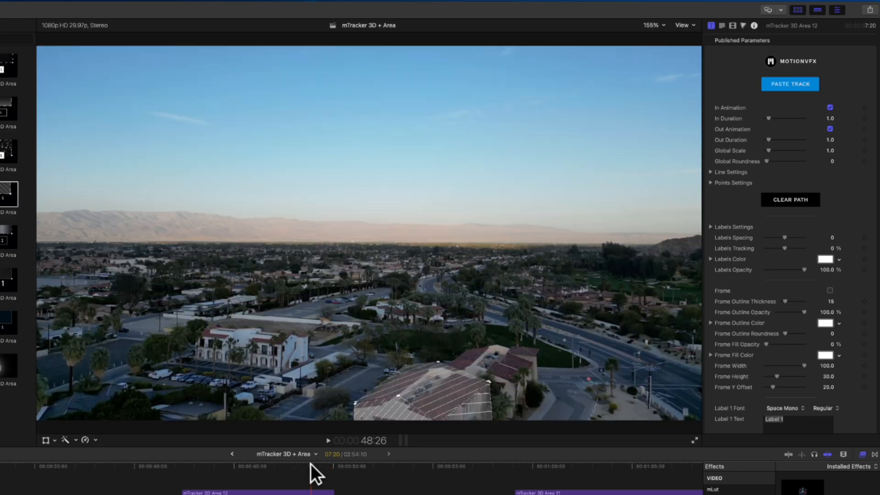
pyautogui.moveTo(311, 464)
pyautogui.mouseDown()
pyautogui.moveTo(207, 472)
pyautogui.moveTo(308, 468)
pyautogui.mouseUp()
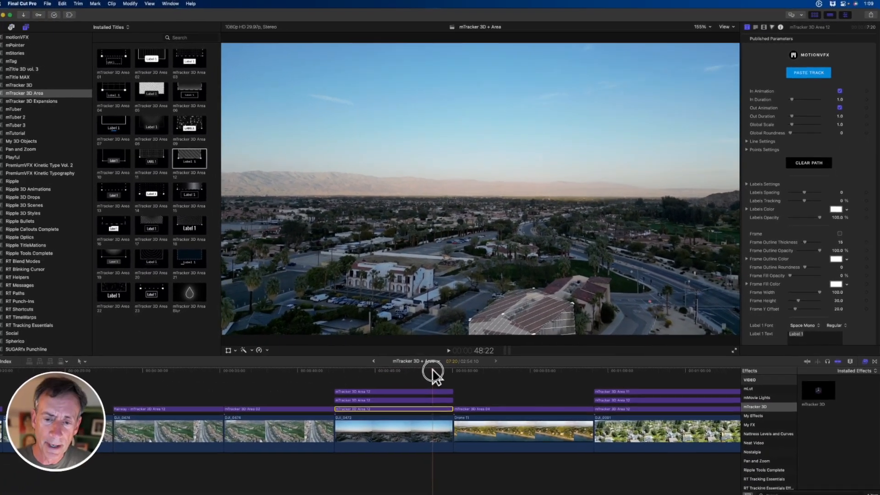
# Around 44:28, check the upper two mTracker 3D Area 12 titles one at a time to see which building surface each covers.
pyautogui.moveTo(433, 373); pyautogui.dragTo(389, 395)
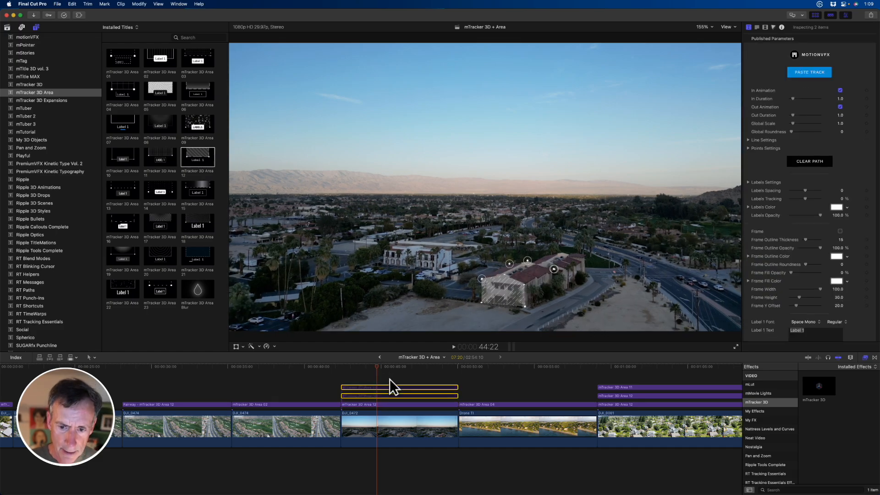
pyautogui.moveTo(369, 364)
pyautogui.mouseDown()
pyautogui.moveTo(357, 362)
pyautogui.moveTo(366, 364)
pyautogui.mouseUp()
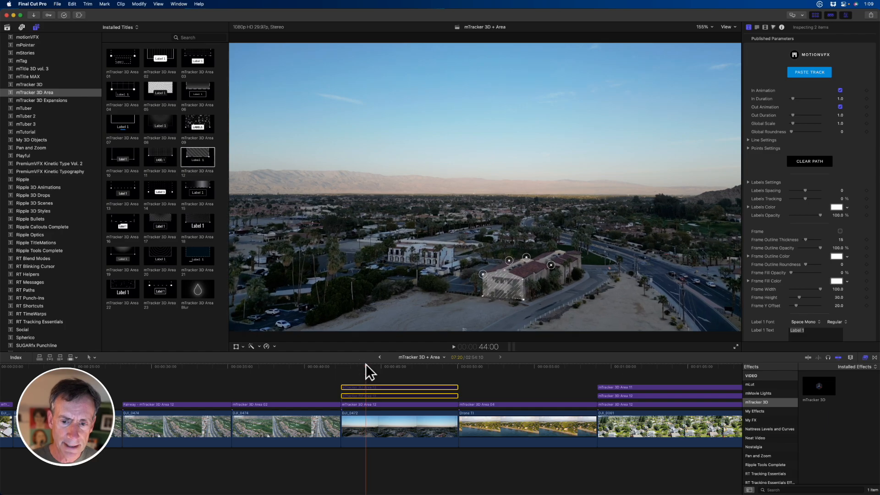
pyautogui.click(379, 371)
pyautogui.click(380, 394)
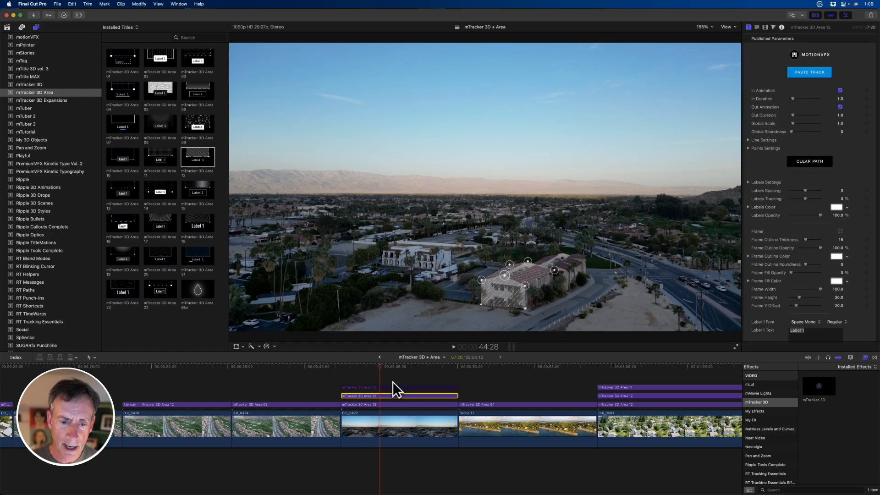
pyautogui.moveTo(392, 382); pyautogui.dragTo(389, 384)
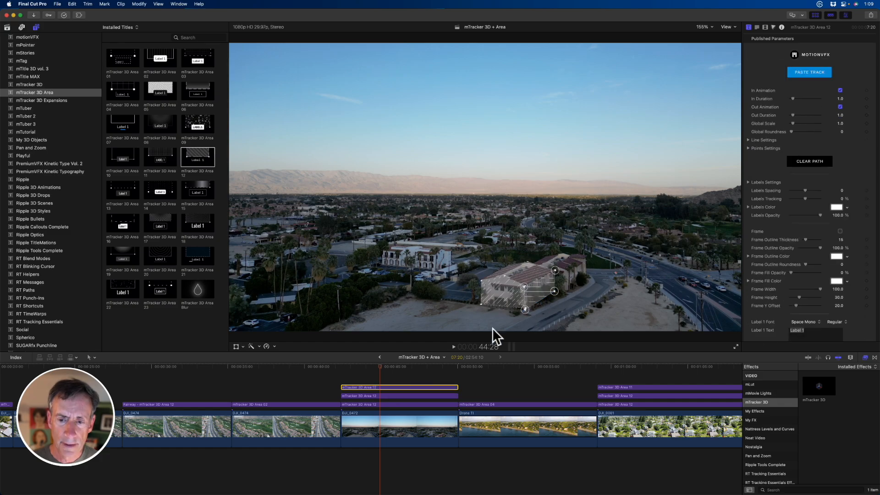
pyautogui.click(391, 395)
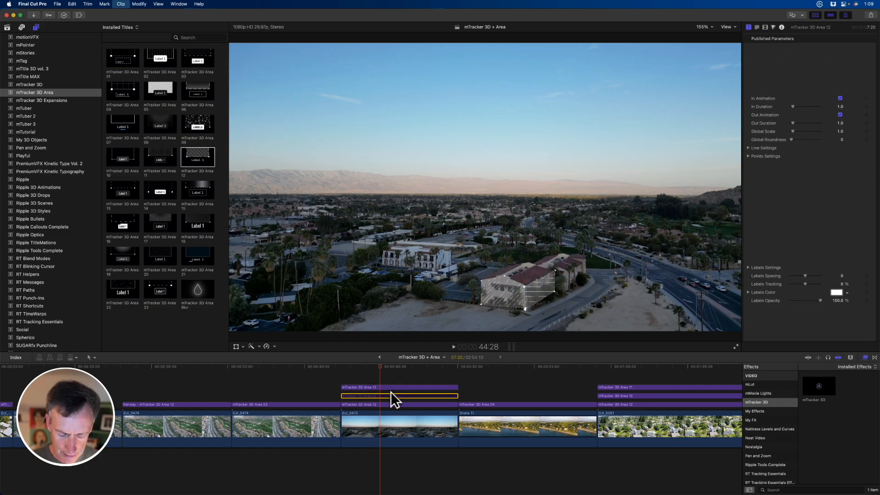
# At 49:02, select the roof-peak point of the topmost area title and nudge it along its axes to align with the roof.
pyautogui.moveTo(381, 366); pyautogui.dragTo(443, 365)
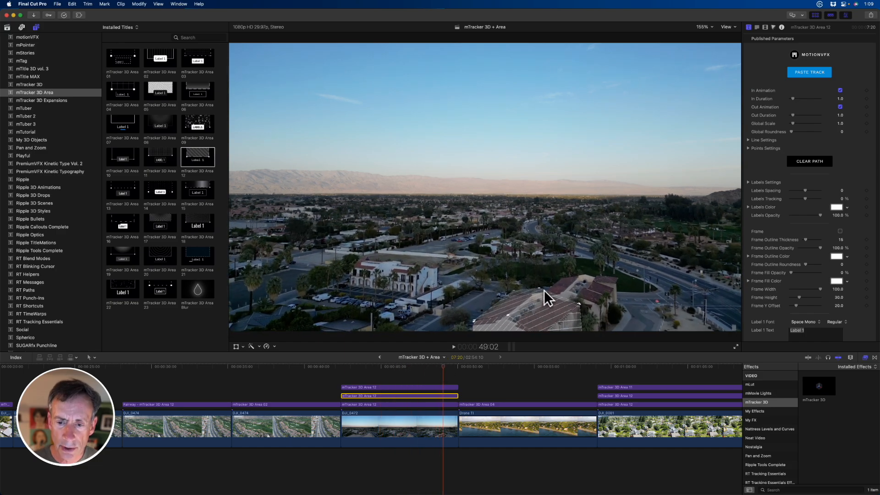
pyautogui.click(442, 388)
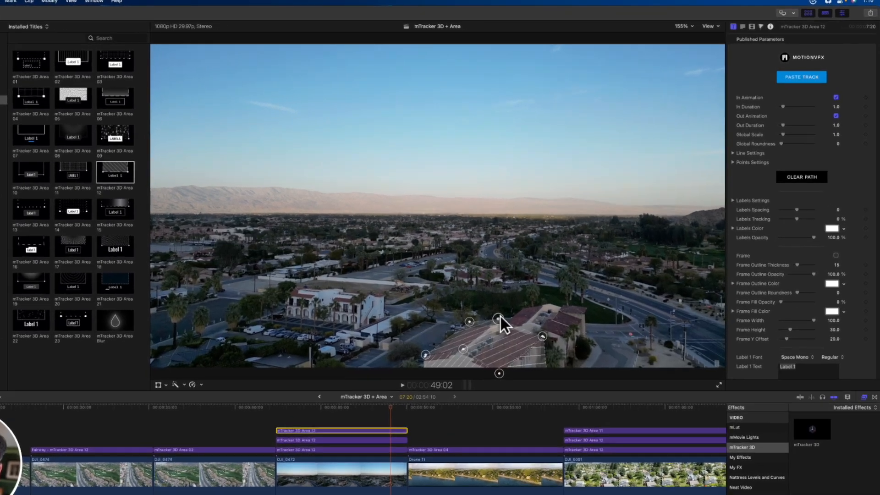
pyautogui.click(539, 288)
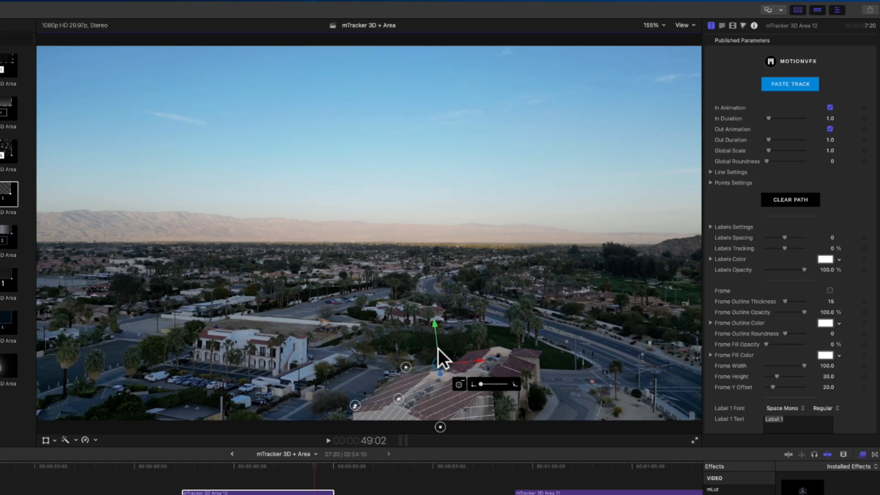
pyautogui.moveTo(434, 317); pyautogui.dragTo(434, 327)
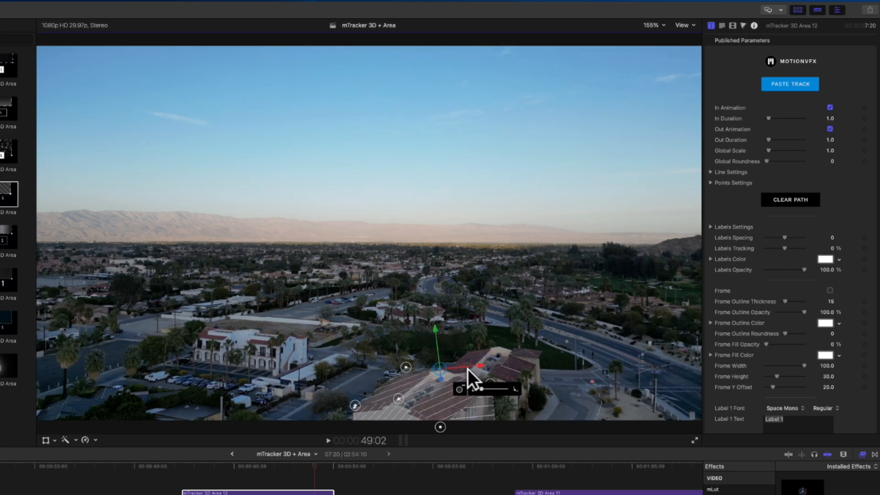
pyautogui.moveTo(482, 364); pyautogui.dragTo(479, 365)
pyautogui.moveTo(430, 328); pyautogui.dragTo(432, 337)
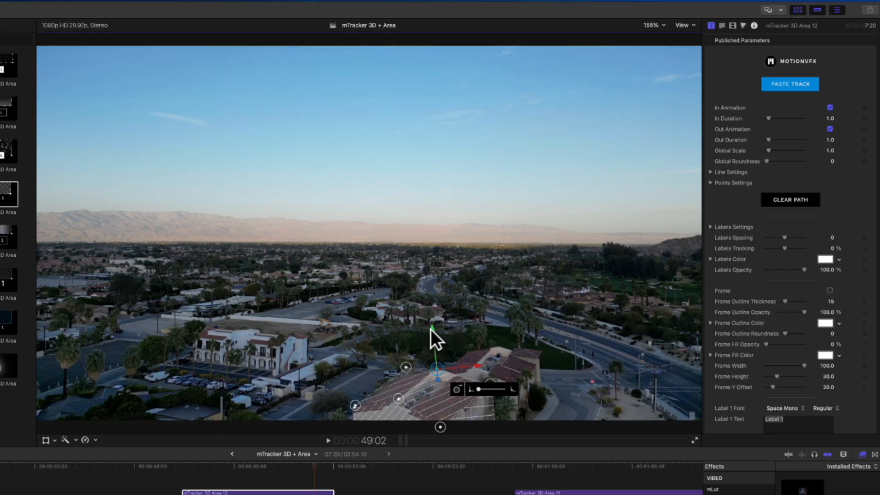
# Play the Drone 11 beach shot from its start to 56:10 to examine how the shoreline outline and fill follow the camera.
pyautogui.moveTo(292, 469); pyautogui.dragTo(375, 461)
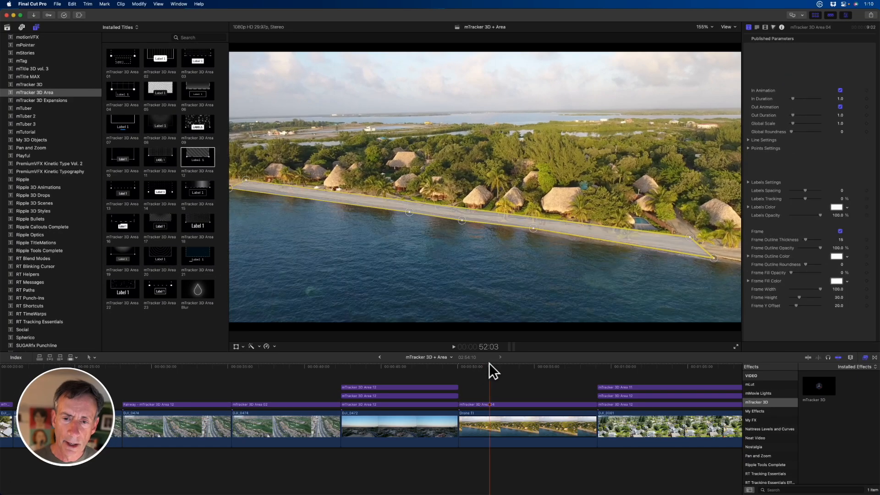
pyautogui.moveTo(488, 363); pyautogui.dragTo(492, 366)
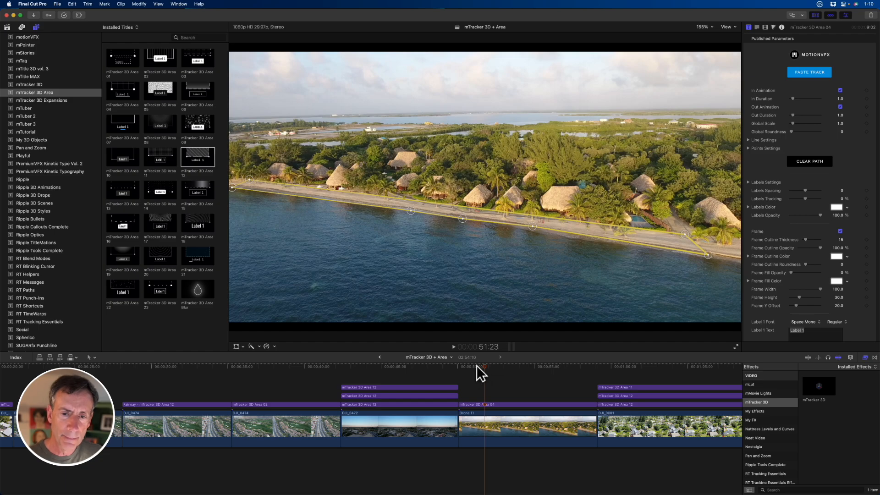
pyautogui.click(464, 367)
pyautogui.moveTo(463, 367); pyautogui.dragTo(458, 367)
pyautogui.press('space')
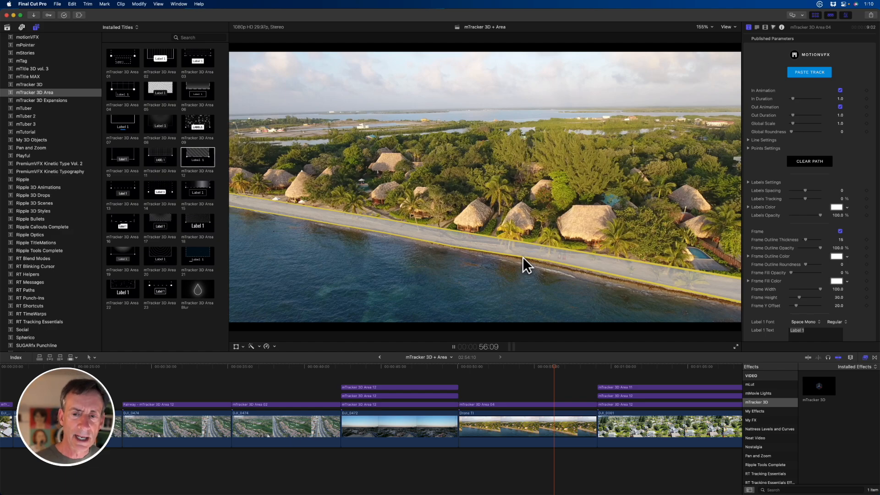
pyautogui.press('space')
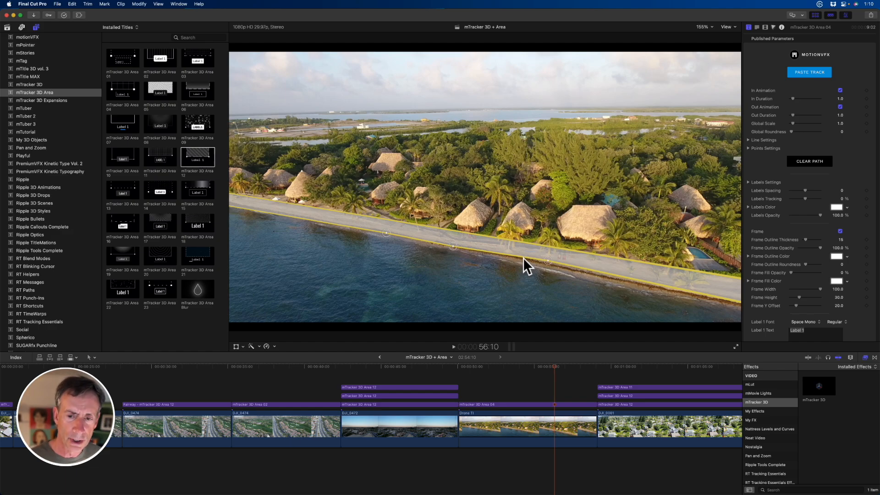
# Play the DJI_0001 house shot from 59:04 and the kayaking shots from 1:22:11 to examine their tracked overlays.
pyautogui.press('Down')
pyautogui.hscroll(10, 447, 378)
pyautogui.moveTo(345, 365); pyautogui.dragTo(345, 364)
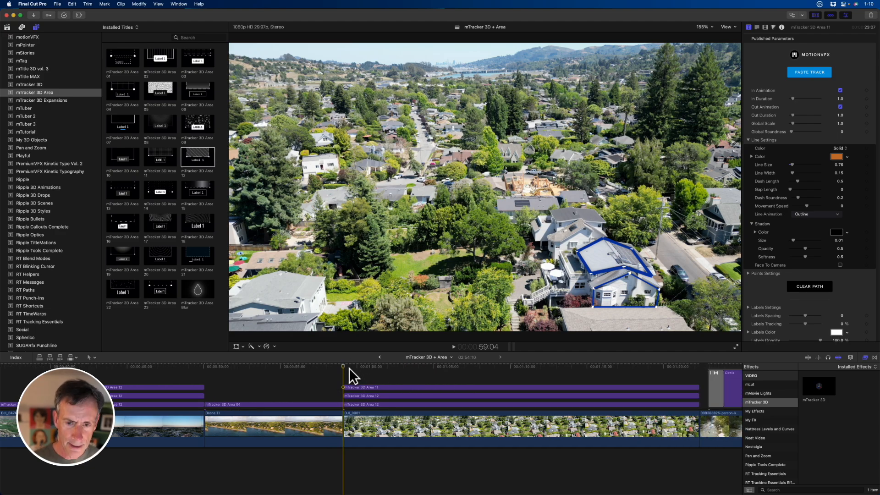
pyautogui.press('space')
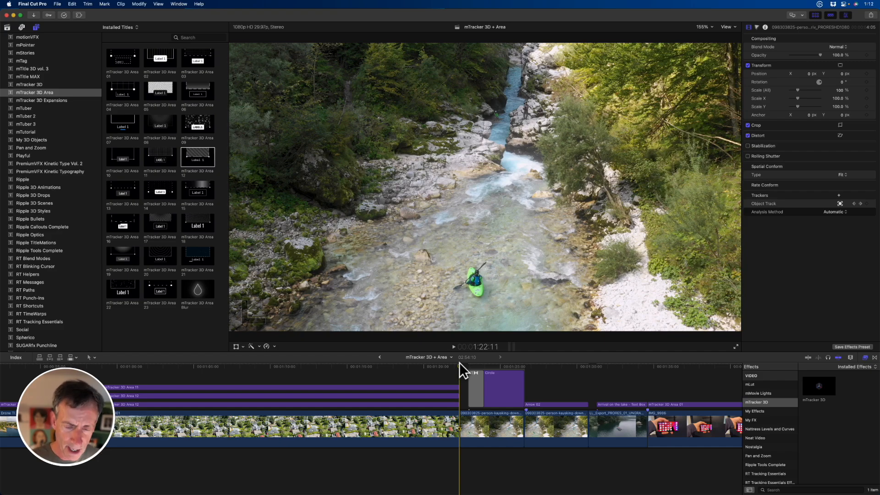
pyautogui.press('space')
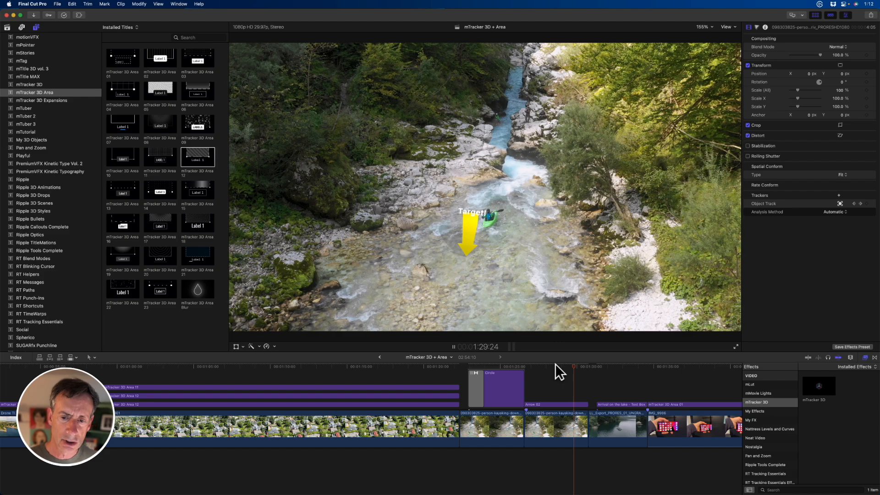
# Inspect the Arrow 02 kayaking shot around 1:28:06 and browse the mTracker 3D Expansions titles down to the Pointers Pack, returning to mTracker 3D Area.
pyautogui.click(555, 364)
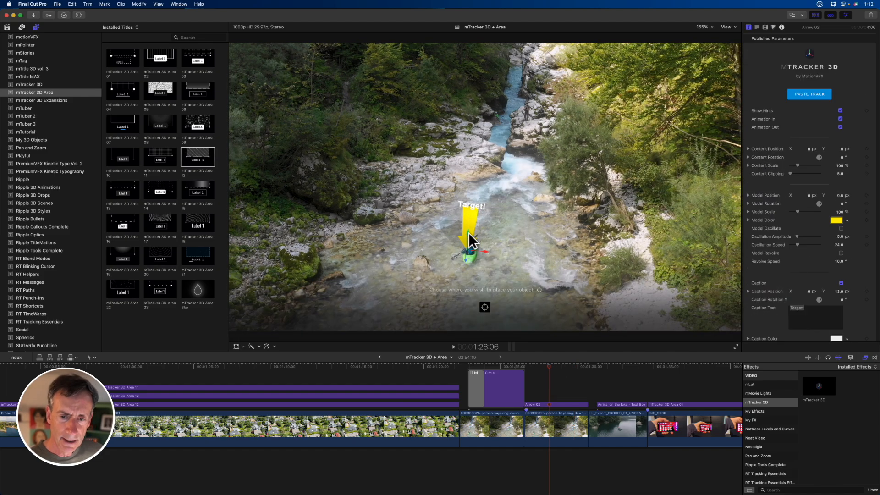
pyautogui.click(45, 100)
pyautogui.scroll(-10, 152, 194)
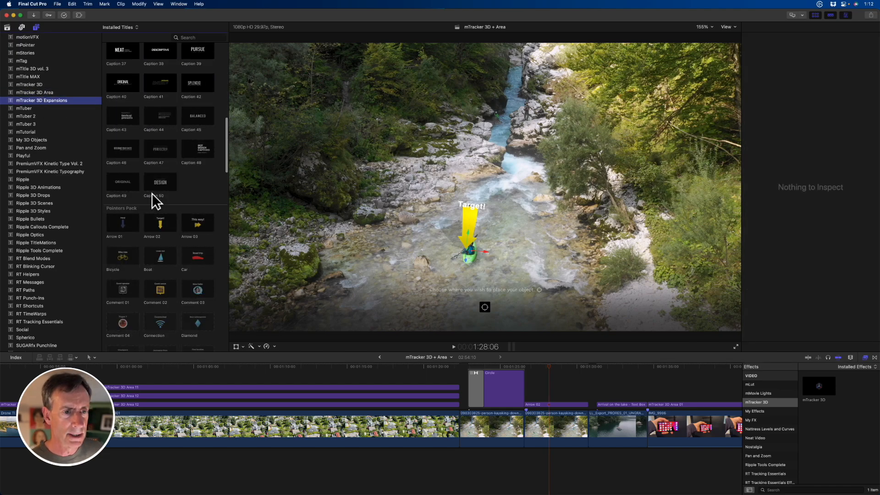
pyautogui.scroll(-3, 152, 193)
pyautogui.click(40, 90)
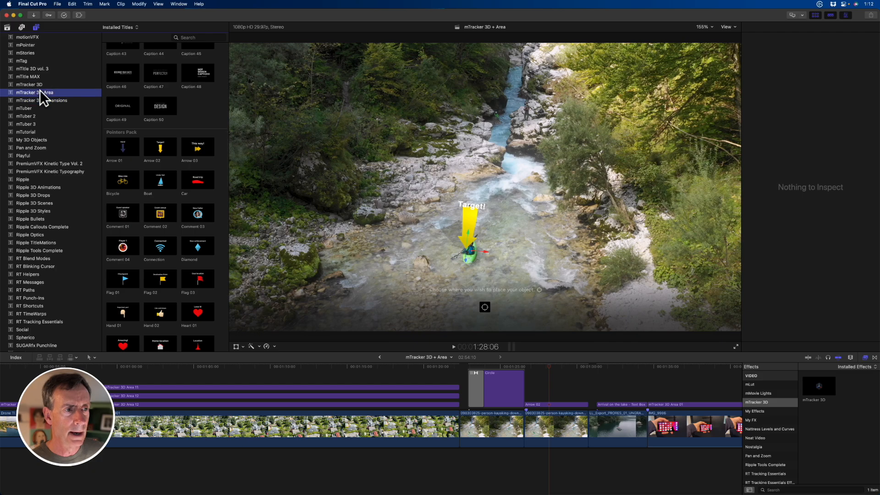
# Scrub the Arrow 02 kayaking shot and play from its start into the lake shot to examine their tracked overlays.
pyautogui.moveTo(547, 366); pyautogui.dragTo(572, 376)
pyautogui.press('super+4')
pyautogui.hscroll(6, 476, 371)
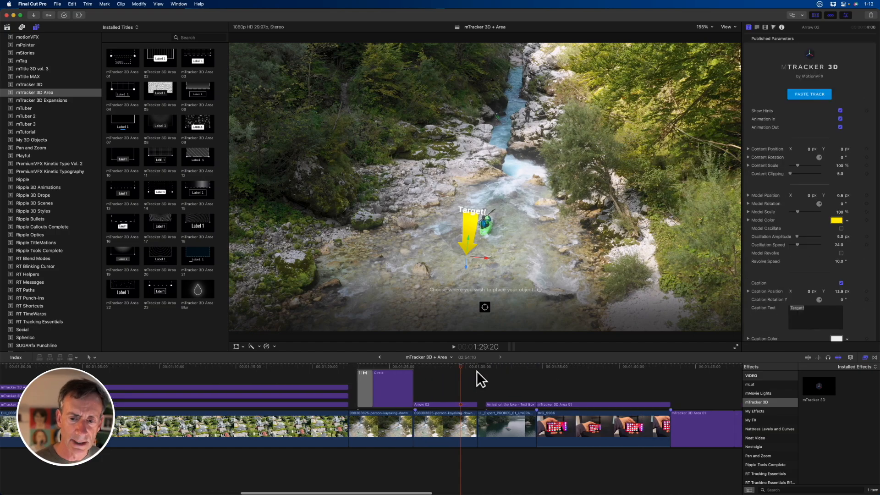
pyautogui.moveTo(420, 366)
pyautogui.mouseDown()
pyautogui.moveTo(448, 369)
pyautogui.moveTo(413, 379)
pyautogui.moveTo(403, 372)
pyautogui.moveTo(413, 365)
pyautogui.mouseUp()
pyautogui.press('space')
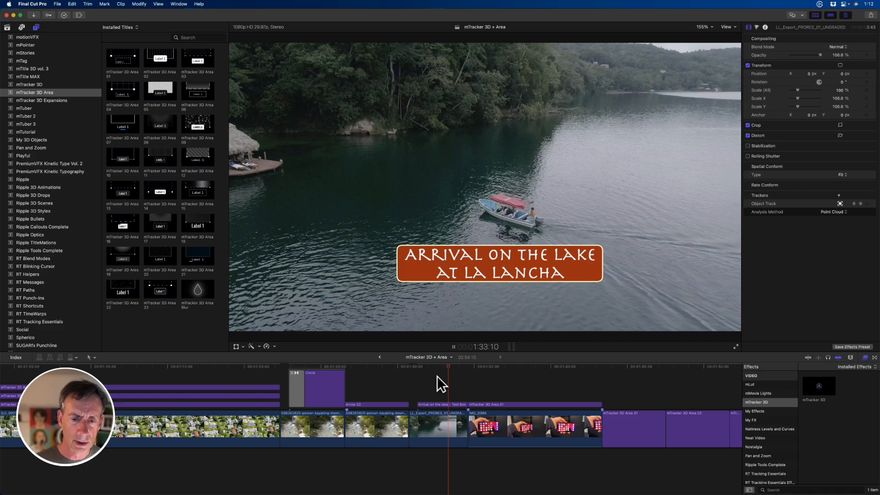
# Stop at 1:33:12, select the "Arrival on the lake" text box title and show its on-screen Transform controls.
pyautogui.press('space')
pyautogui.click(449, 404)
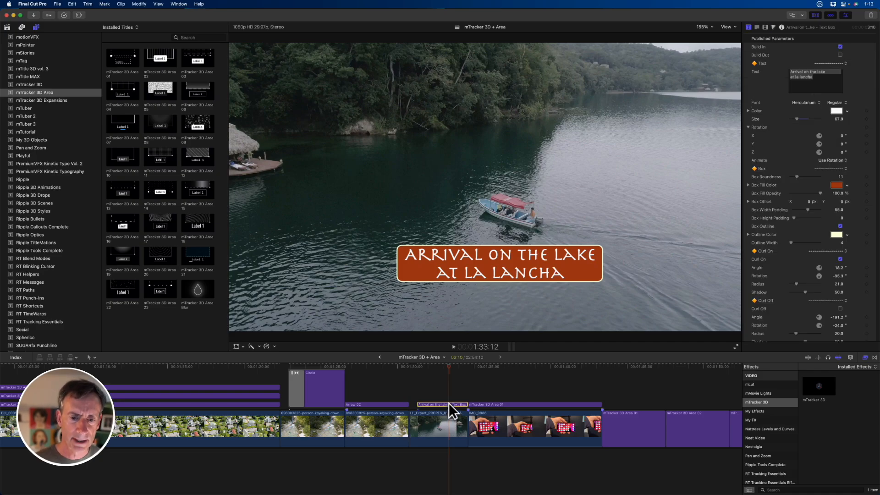
pyautogui.click(236, 346)
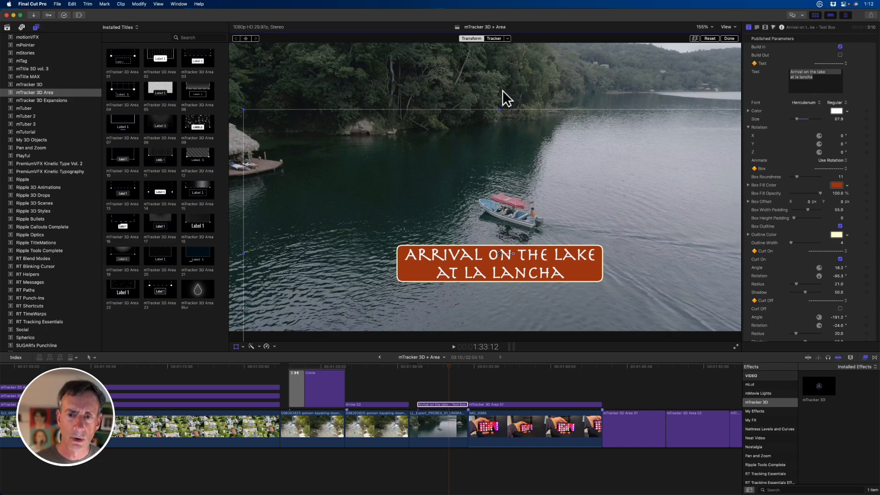
# Scrub to 1:39:00 in the phone shot and on through the standalone mTracker 3D Area 01 to 05 titles to examine their styles.
pyautogui.moveTo(448, 367); pyautogui.dragTo(535, 375)
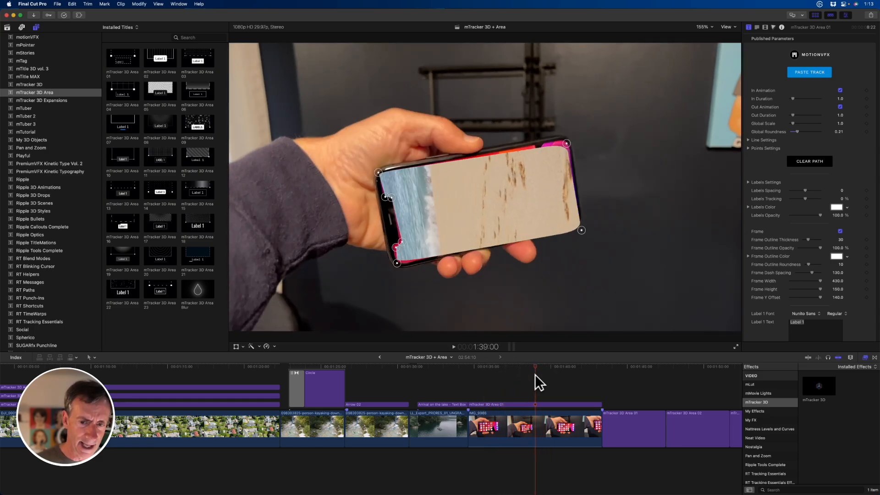
pyautogui.hscroll(5, 535, 375)
pyautogui.hscroll(1, 535, 375)
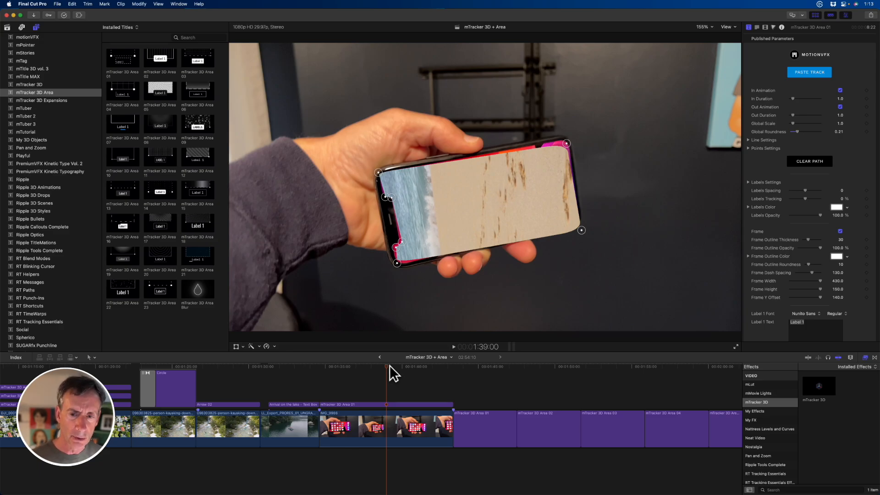
pyautogui.hscroll(6, 390, 372)
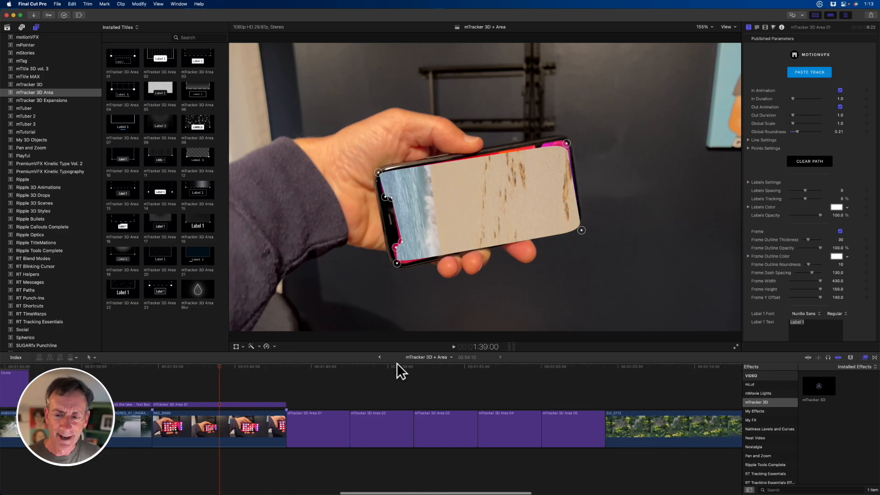
pyautogui.moveTo(282, 365)
pyautogui.mouseDown()
pyautogui.moveTo(294, 366)
pyautogui.moveTo(286, 369)
pyautogui.mouseUp()
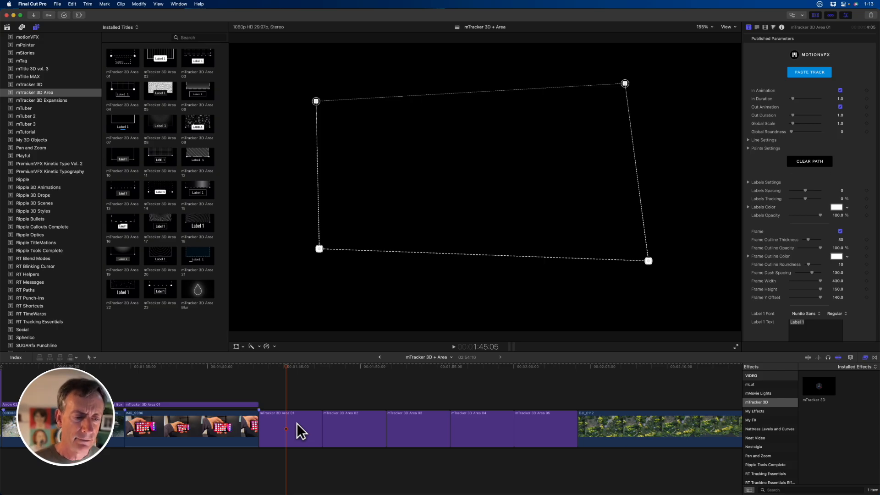
pyautogui.moveTo(286, 365)
pyautogui.mouseDown()
pyautogui.moveTo(545, 388)
pyautogui.moveTo(306, 393)
pyautogui.moveTo(298, 369)
pyautogui.moveTo(342, 385)
pyautogui.moveTo(531, 399)
pyautogui.moveTo(298, 406)
pyautogui.moveTo(291, 369)
pyautogui.moveTo(316, 365)
pyautogui.moveTo(513, 377)
pyautogui.mouseUp()
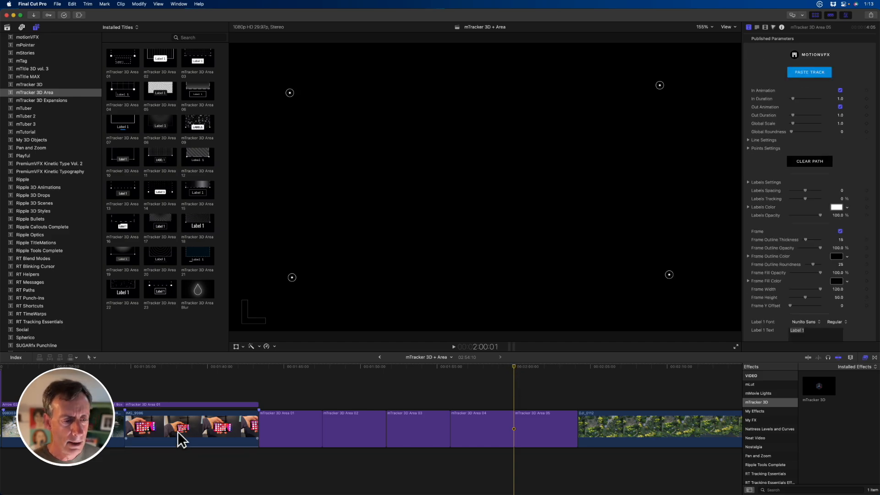
# Copy the mTracker 3D tracking data from the DJI_0001 house clip.
pyautogui.hscroll(-15, 213, 466)
pyautogui.click(215, 434)
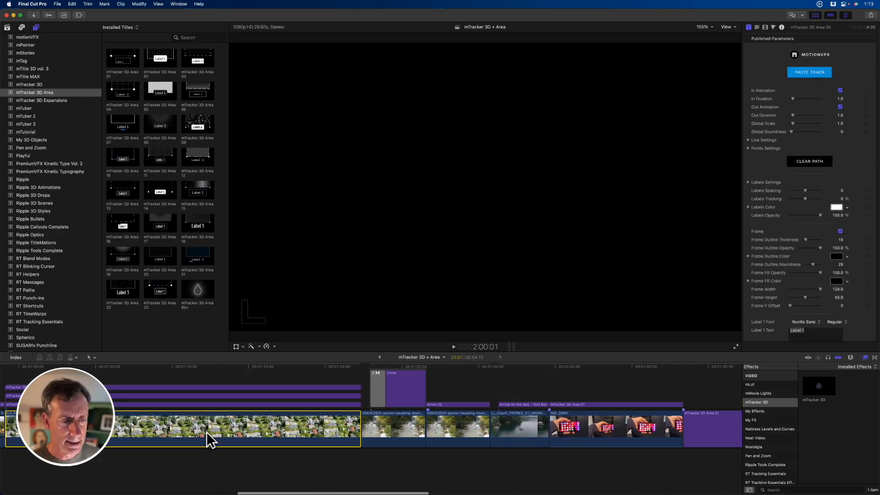
pyautogui.click(815, 143)
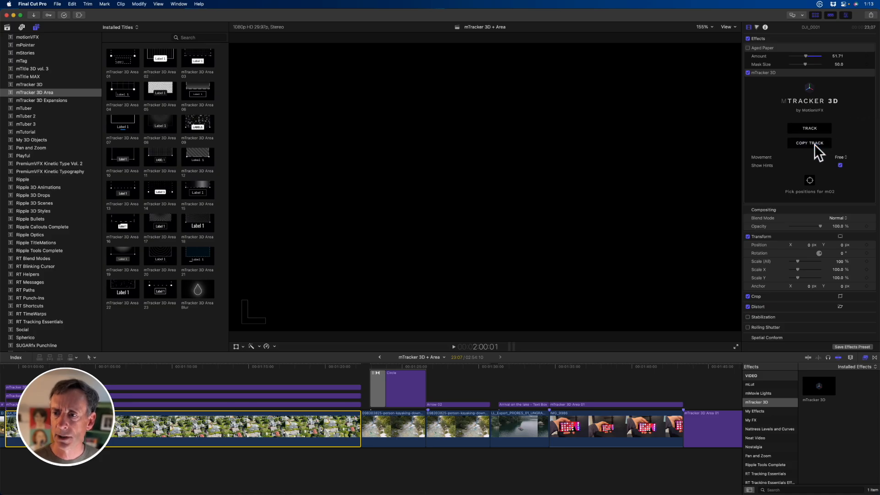
# Insert the mTracker 3D Area 20 title into the main storyline at 2:04:06, just before the DJI_0112 clip.
pyautogui.hscroll(10, 625, 396)
pyautogui.moveTo(345, 369); pyautogui.dragTo(387, 370)
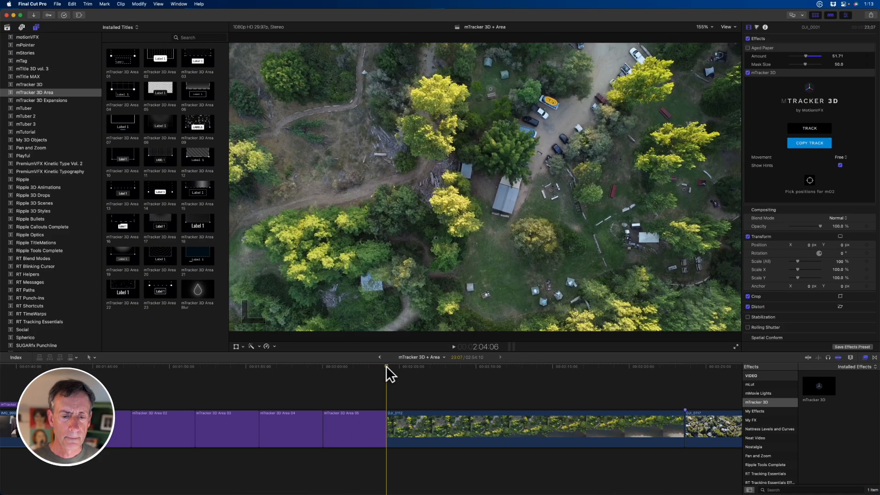
pyautogui.click(158, 252)
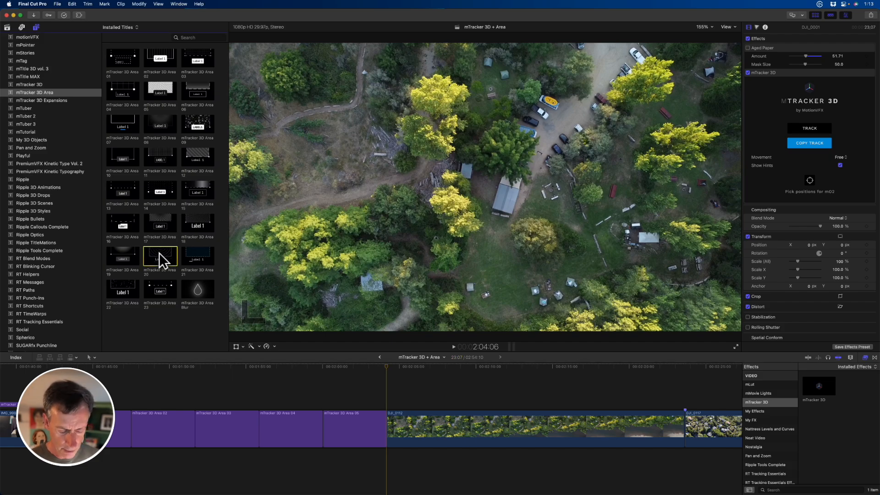
pyautogui.press('w')
pyautogui.press('super+4')
# With the playhead at 2:06:16, paste the copied track into the mTracker 3D Area 20 title and acknowledge the confirmation.
pyautogui.click(422, 367)
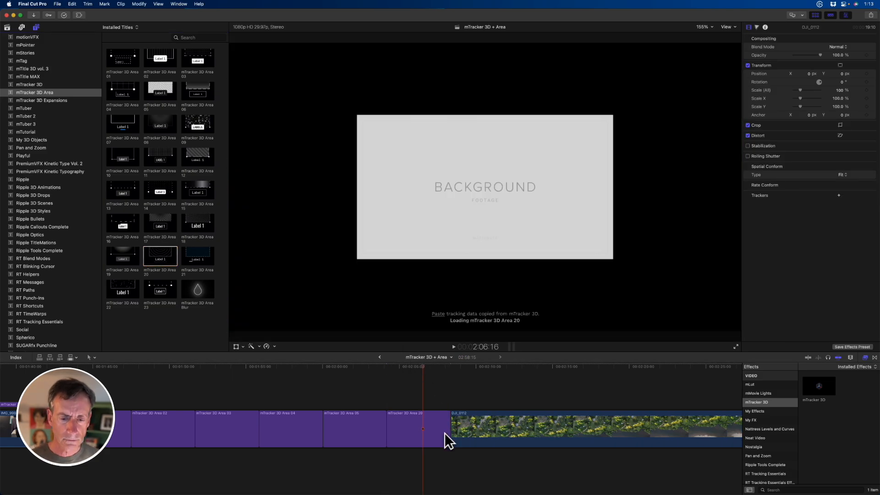
pyautogui.click(428, 430)
pyautogui.click(813, 72)
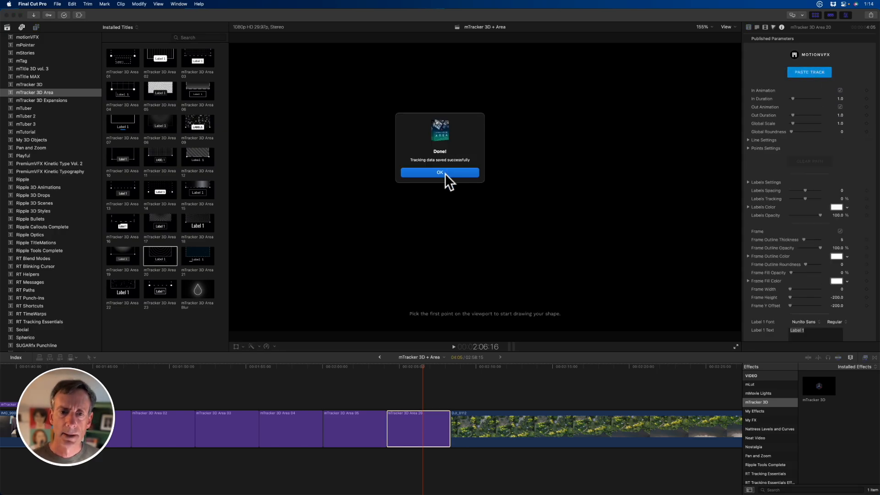
pyautogui.click(445, 173)
# Draw a closed four-point path, roughly a wide rectangle, for the mTracker 3D Area 20 title in the viewer.
pyautogui.click(287, 91)
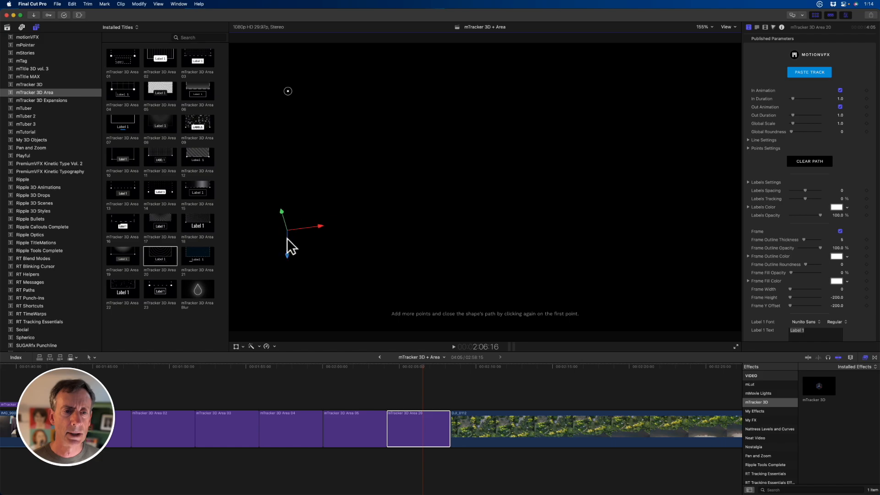
pyautogui.click(289, 256)
pyautogui.click(643, 257)
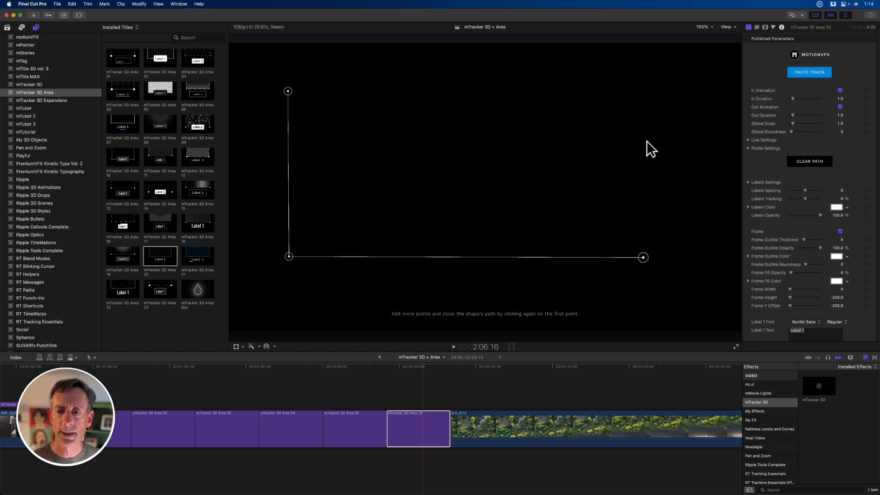
pyautogui.click(288, 91)
# Scrub the mTracker 3D Area 20 title and play it from its start to preview its animated fill and outline.
pyautogui.moveTo(399, 367); pyautogui.dragTo(409, 368)
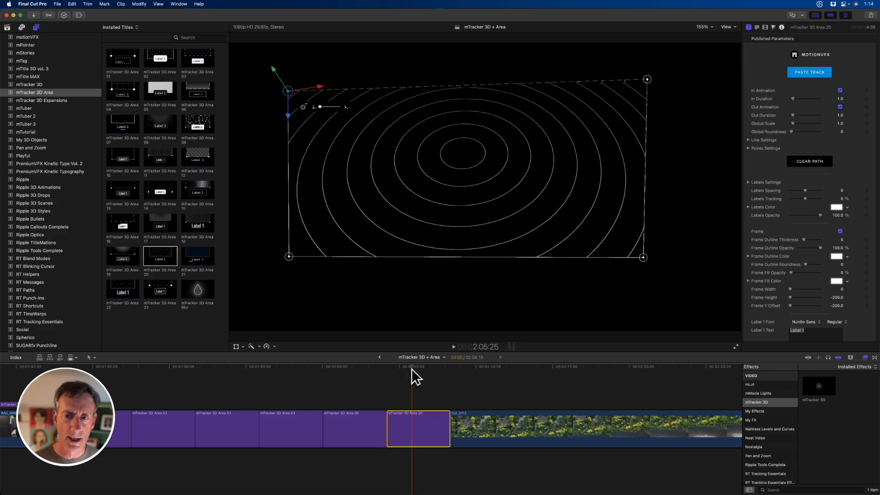
pyautogui.click(384, 369)
pyautogui.press('space')
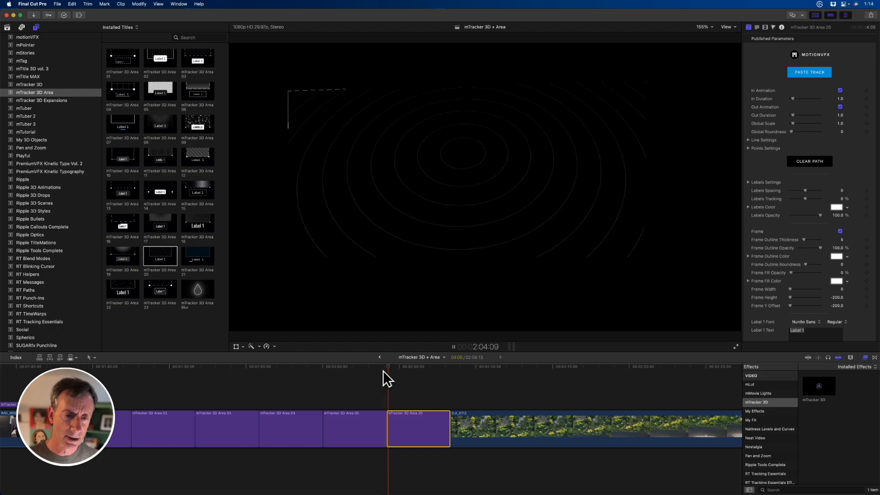